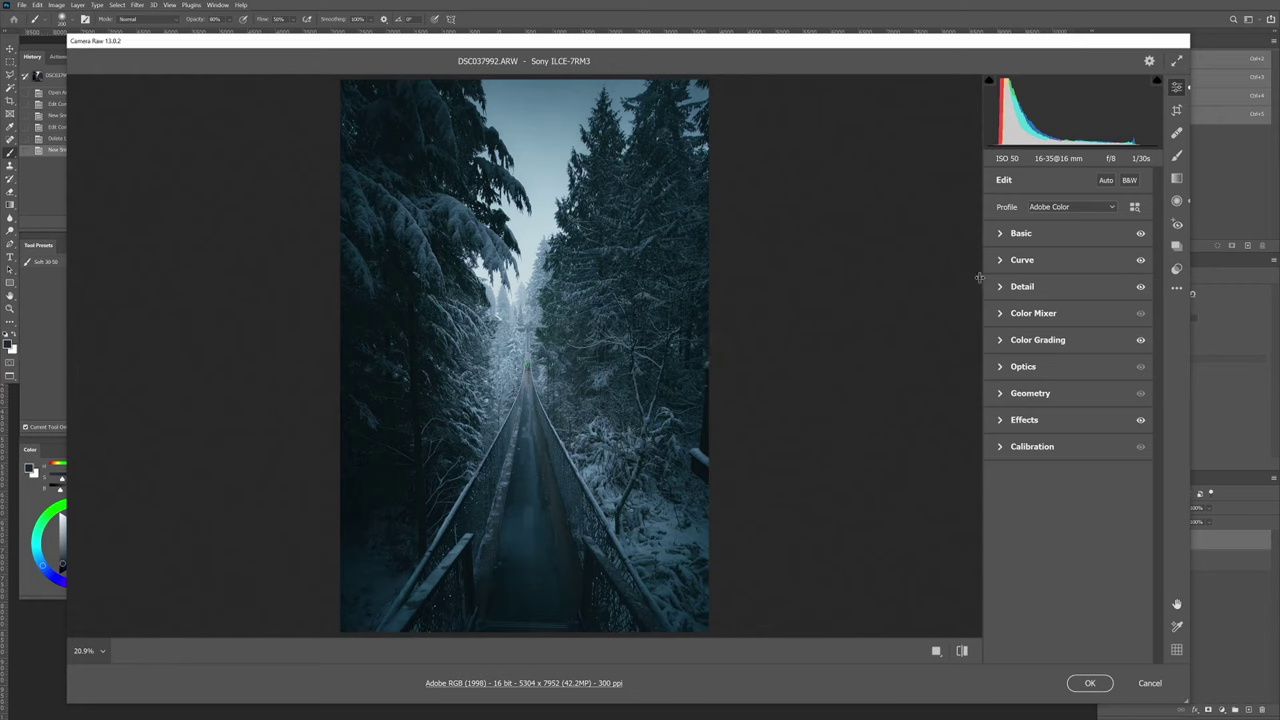
Reset DSC037992.ARW to default settings from the Edit panel's '...' menu.
left_click(1176, 288)
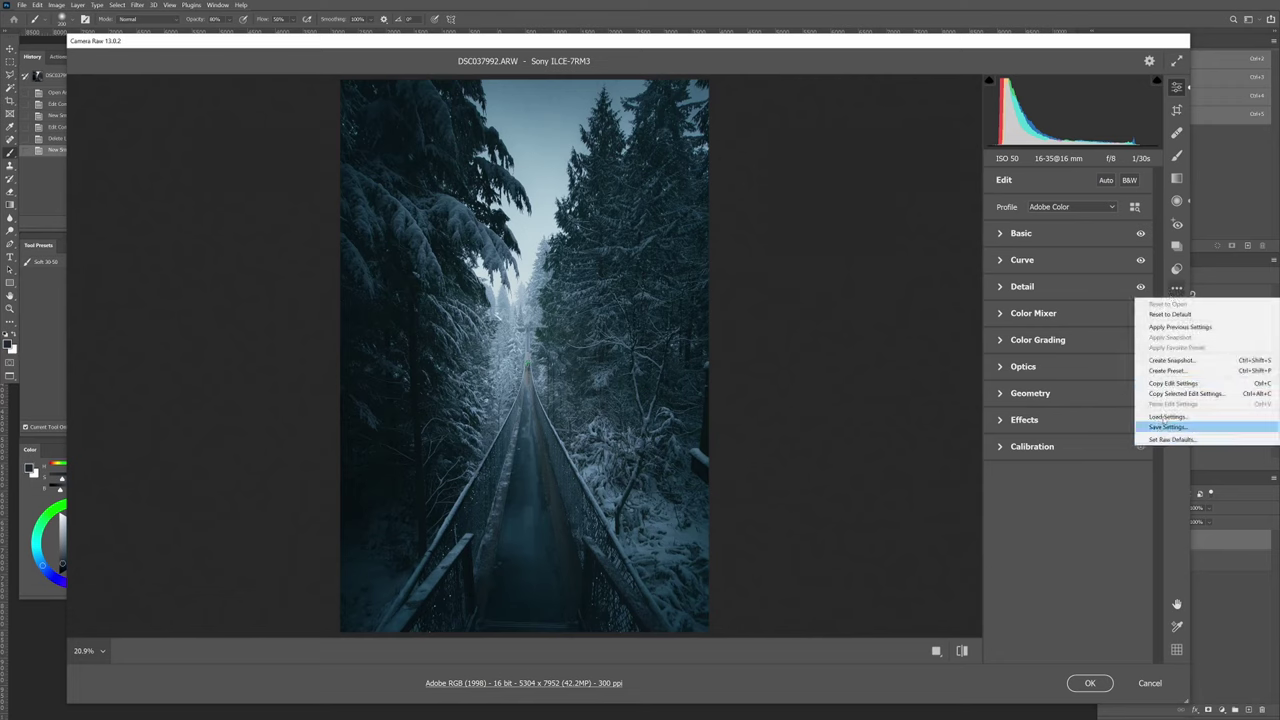
left_click(1170, 314)
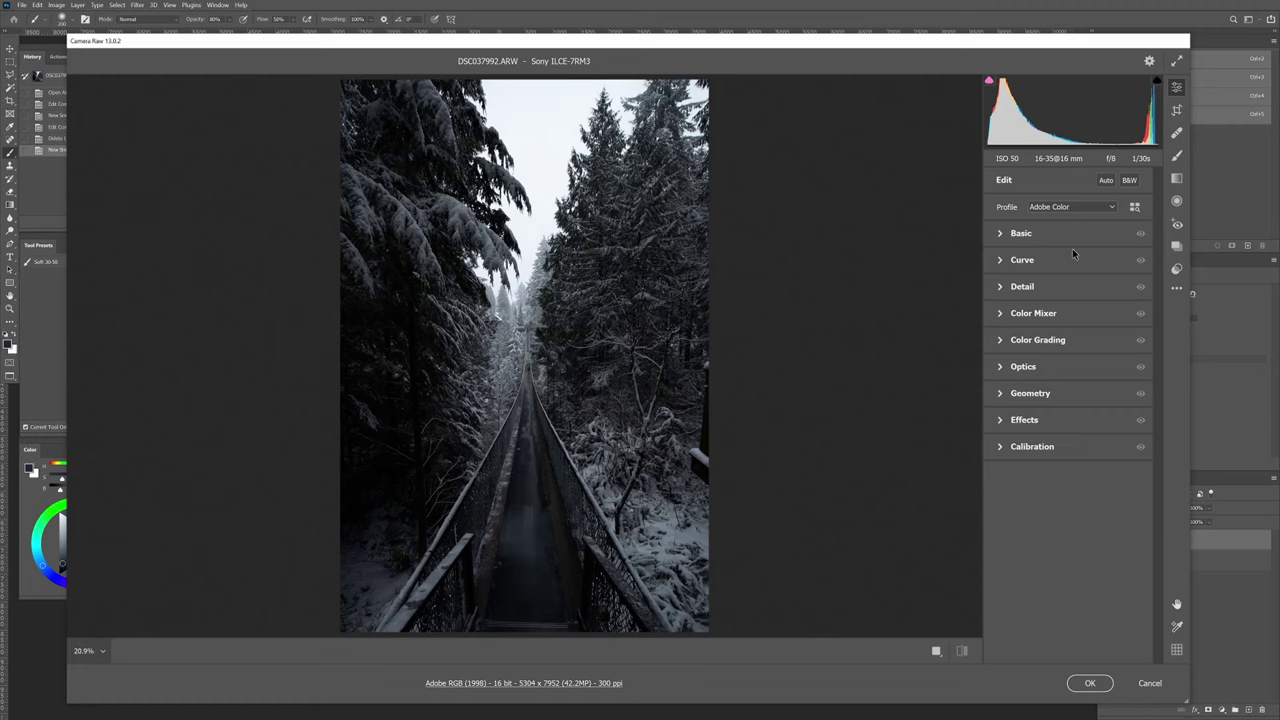
Shape a faded point curve: lifted black point, lowered white point, darkened low midtone.
left_click(1005, 264)
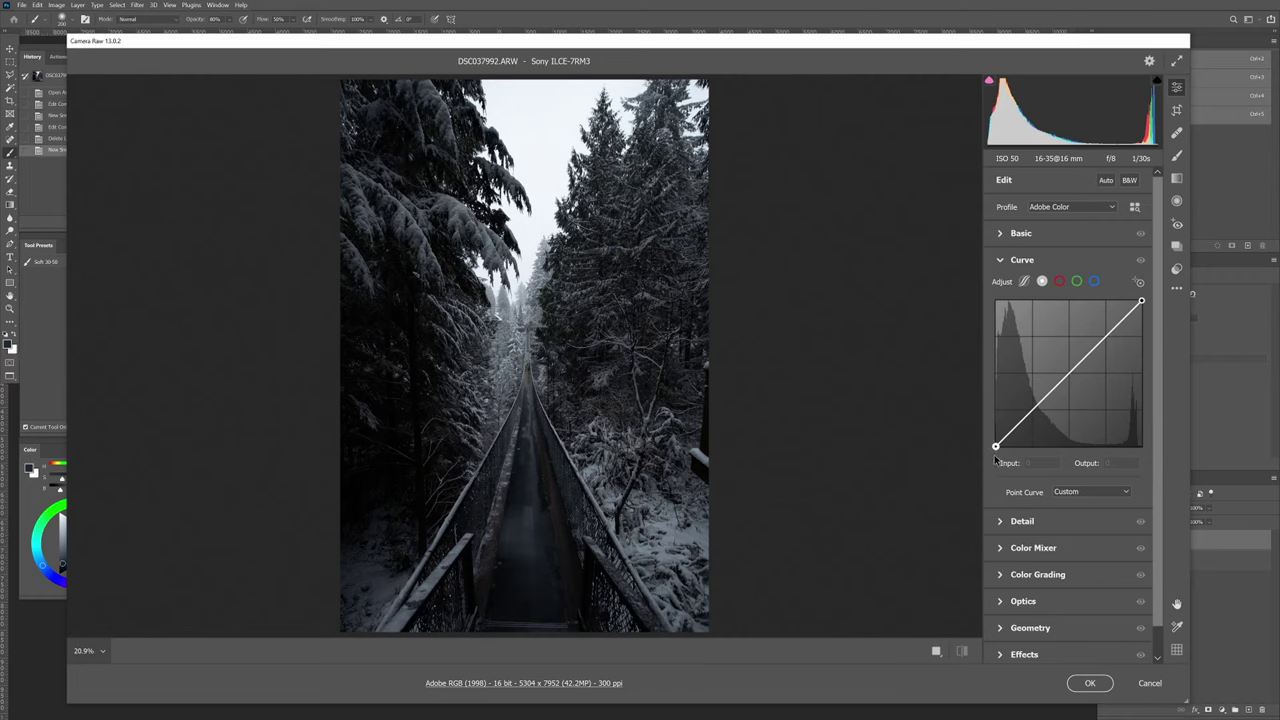
left_click_drag(995, 447, 982, 435)
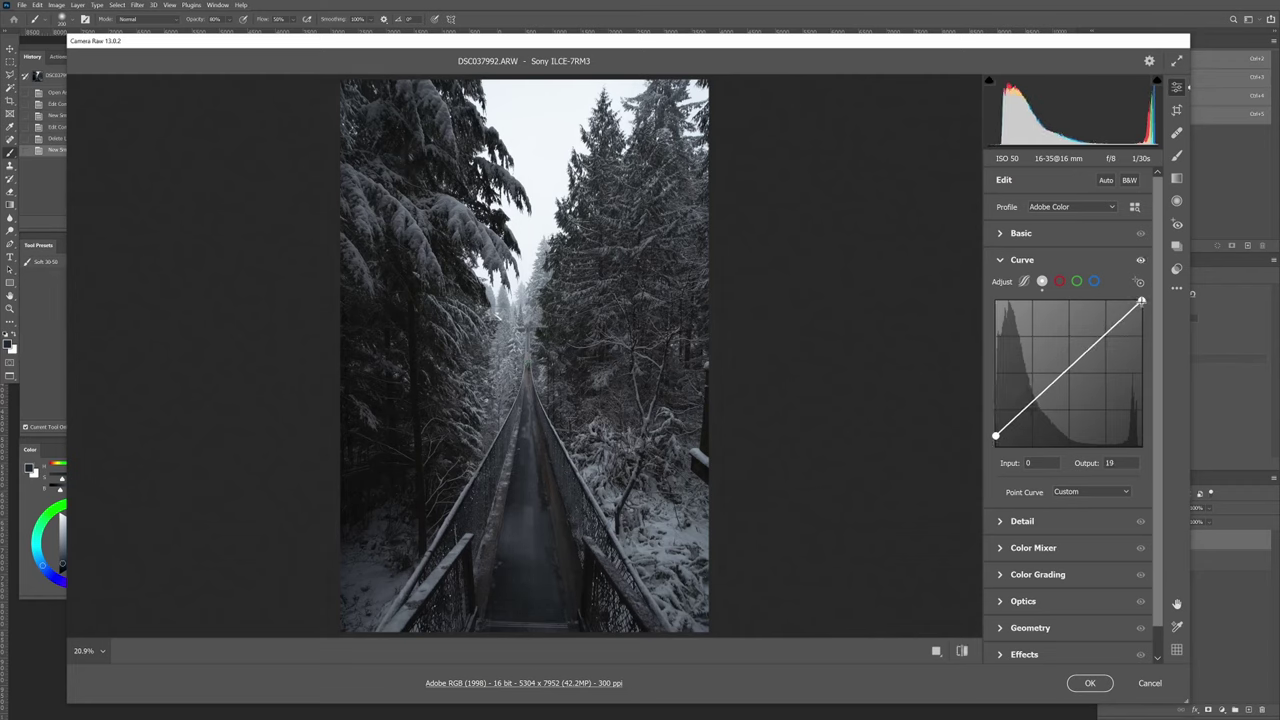
left_click_drag(1141, 300, 1141, 313)
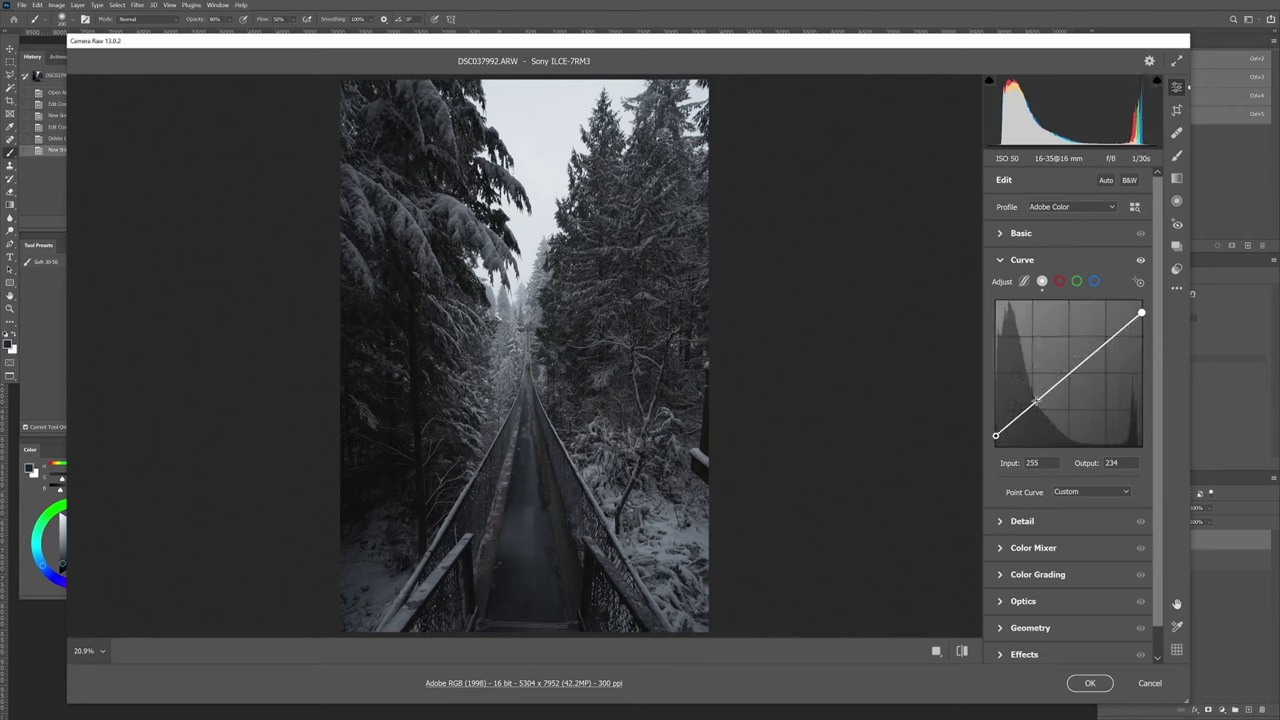
mouse_move(1036, 400)
left_mouse_down()
mouse_move(1026, 422)
mouse_move(1043, 408)
left_mouse_up()
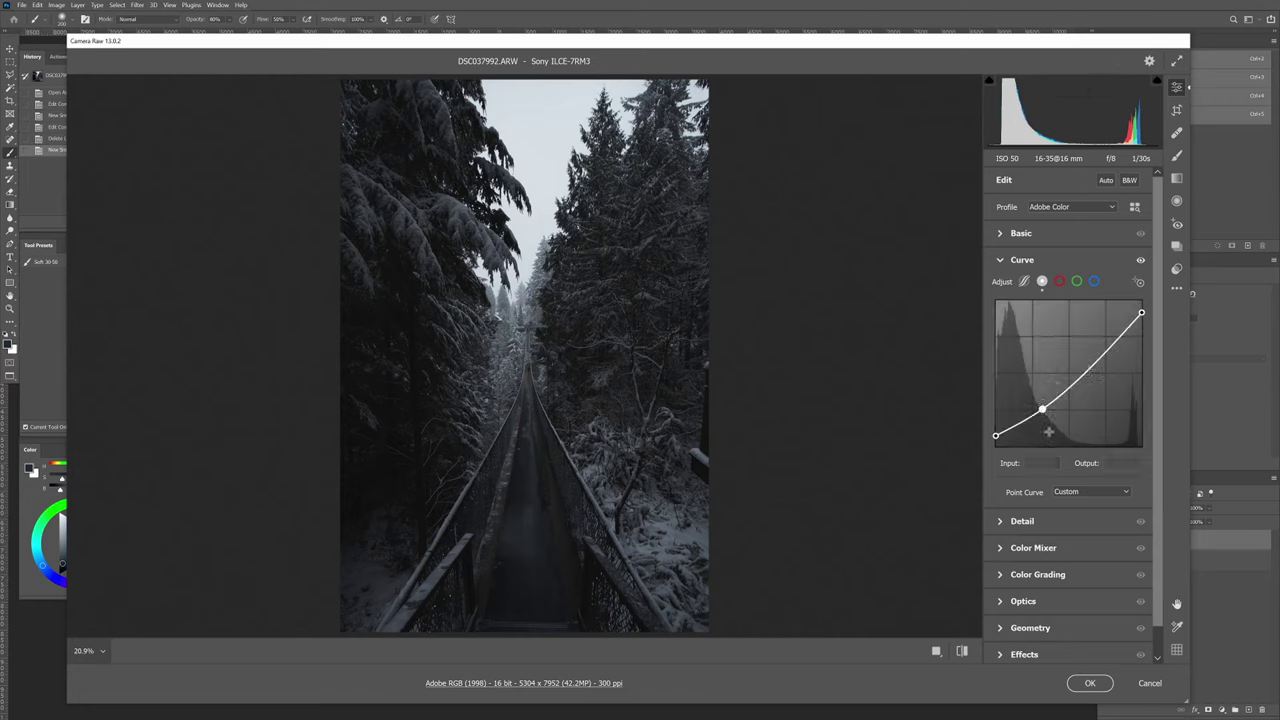
left_click(1024, 284)
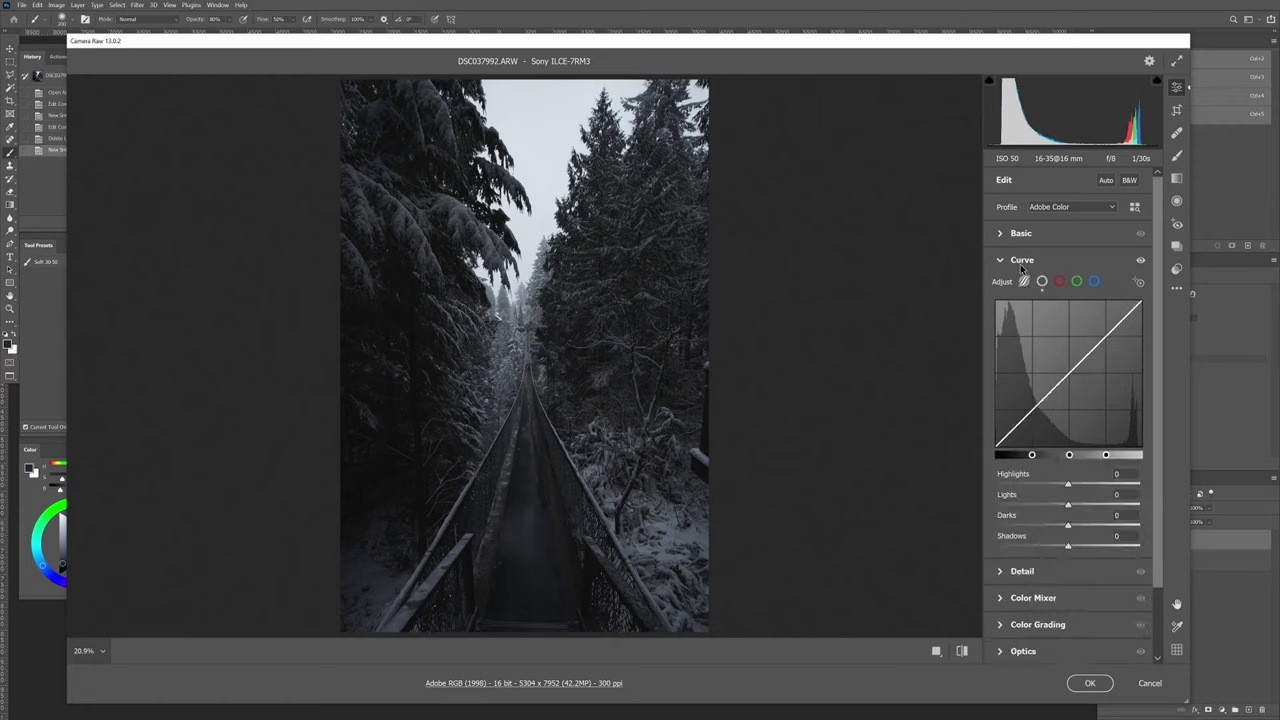
left_click(1041, 281)
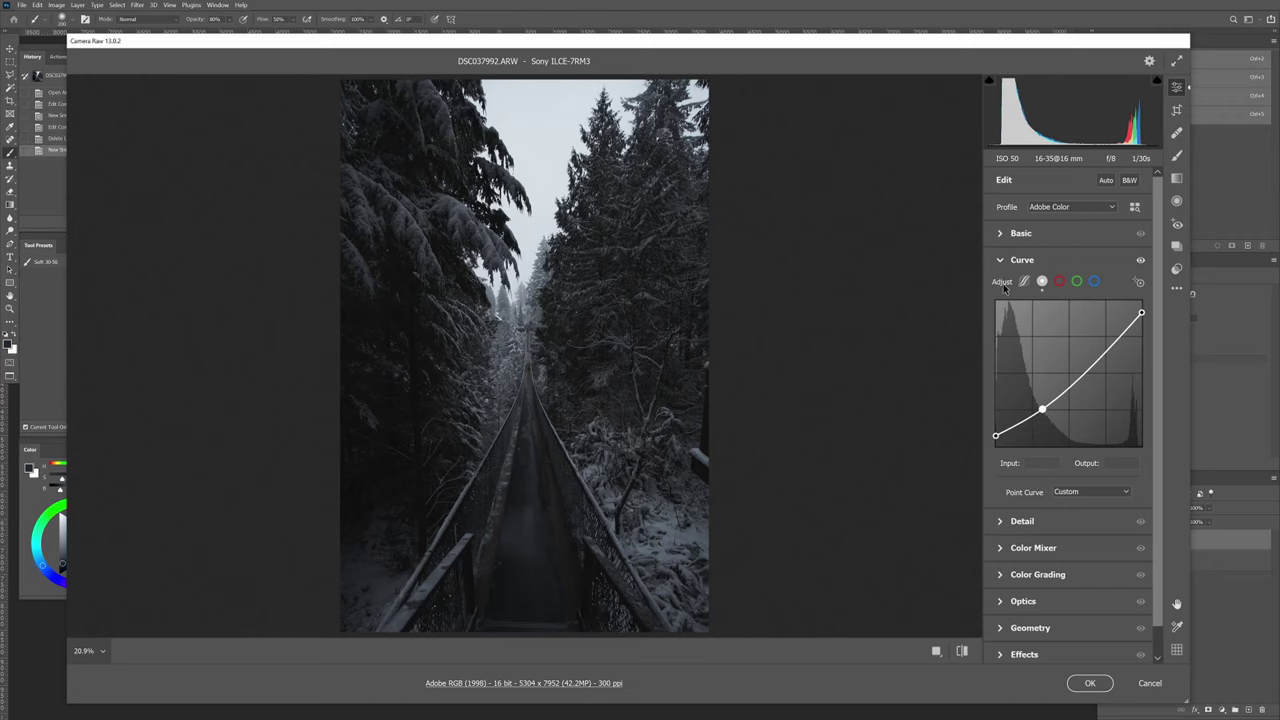
Swap the Curve section for Color Grading, showing only the Shadows wheel.
left_click(1000, 260)
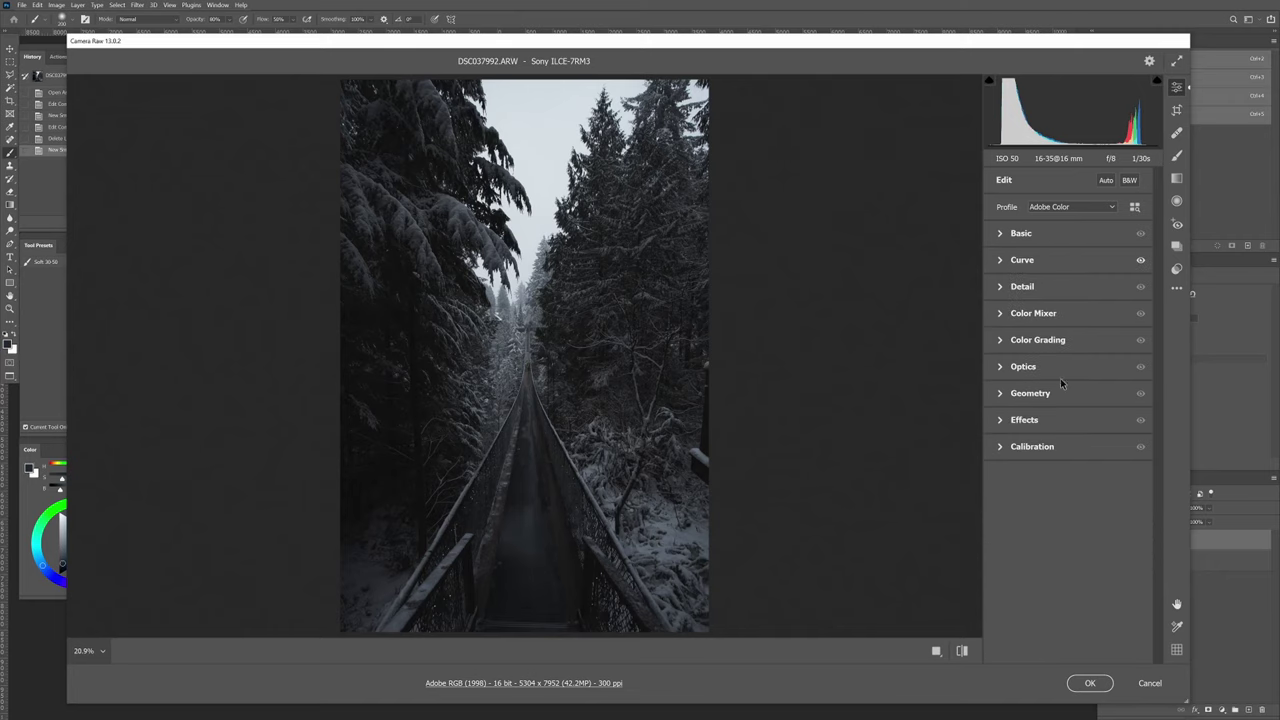
left_click(1003, 341)
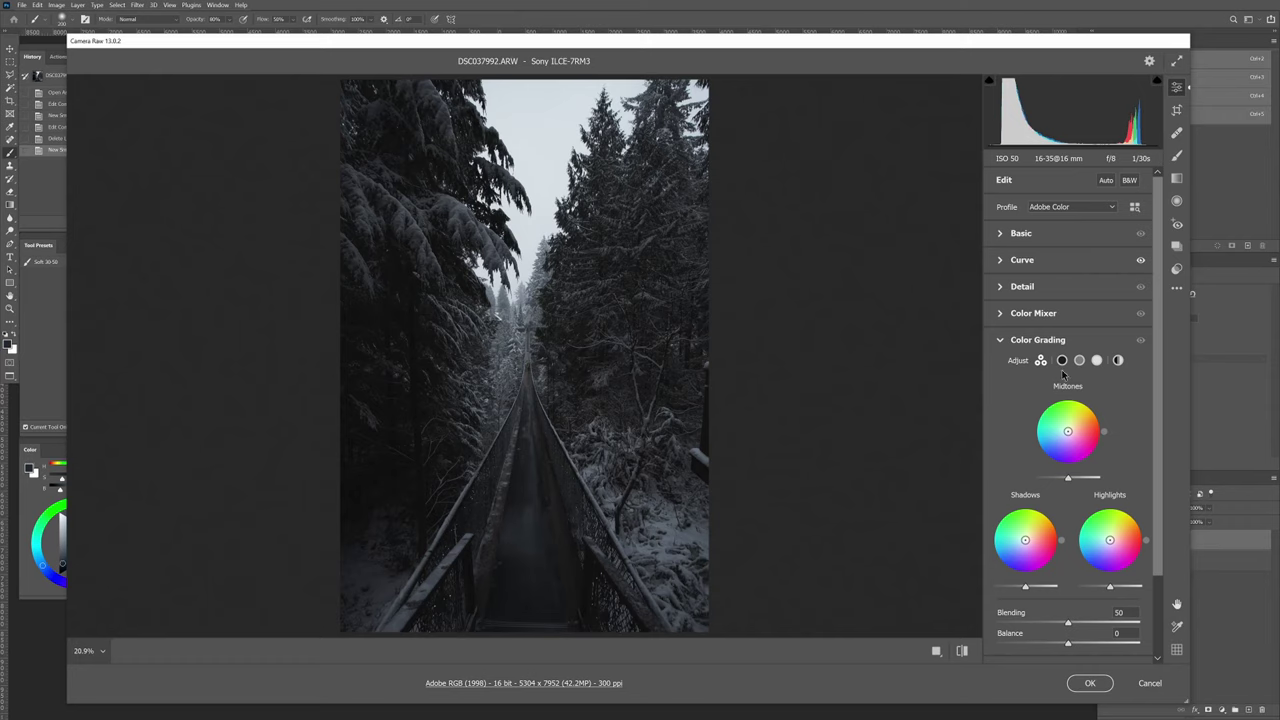
scroll(1075, 405, "down", 1)
scroll(1088, 422, "up", 1)
left_click(1062, 360)
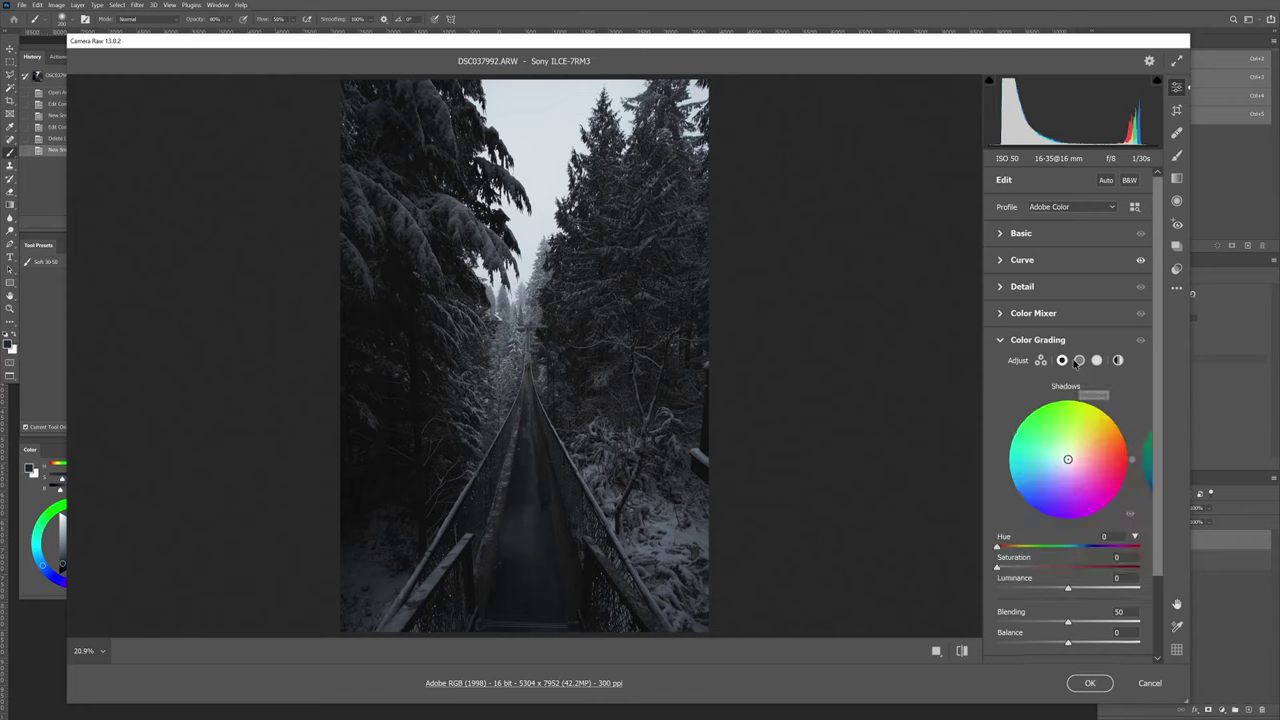
Grade the shadows blue at hue 214 with saturation about 25.
left_click(1080, 360)
left_click(1062, 360)
left_click_drag(1104, 548, 1082, 549)
left_click_drag(998, 568, 1024, 573)
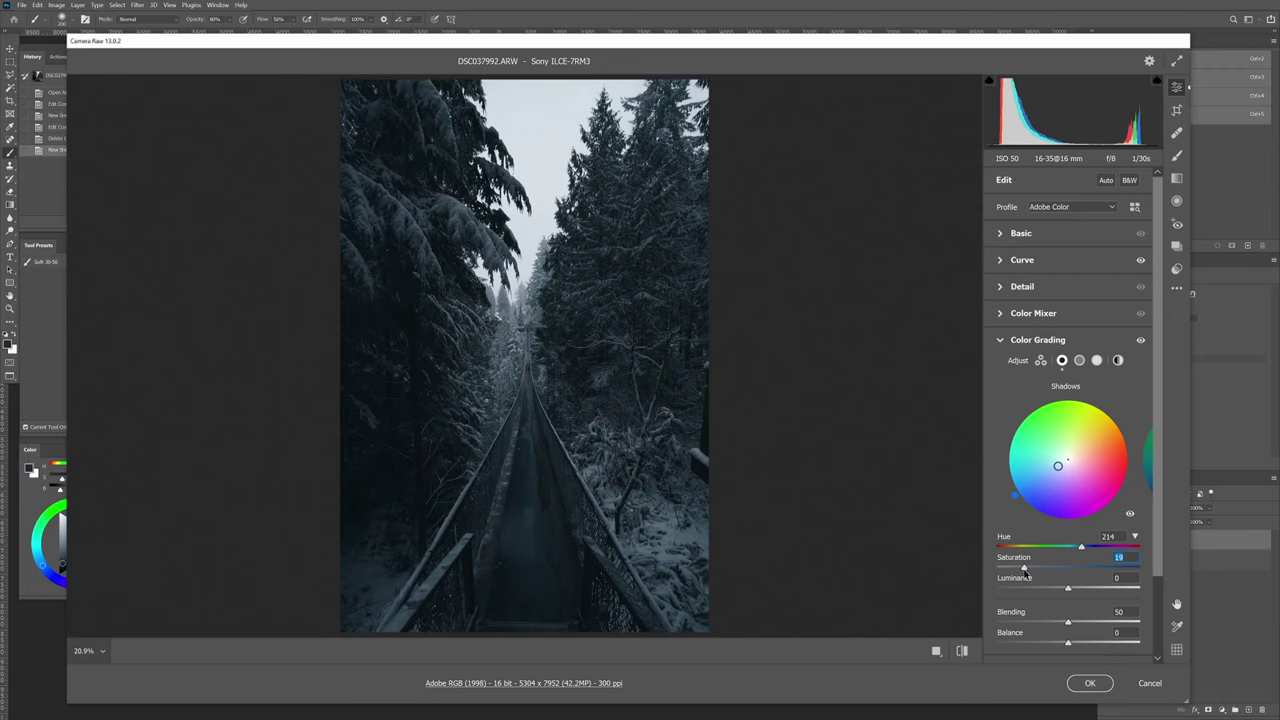
left_click_drag(1024, 568, 1033, 570)
left_click(1080, 361)
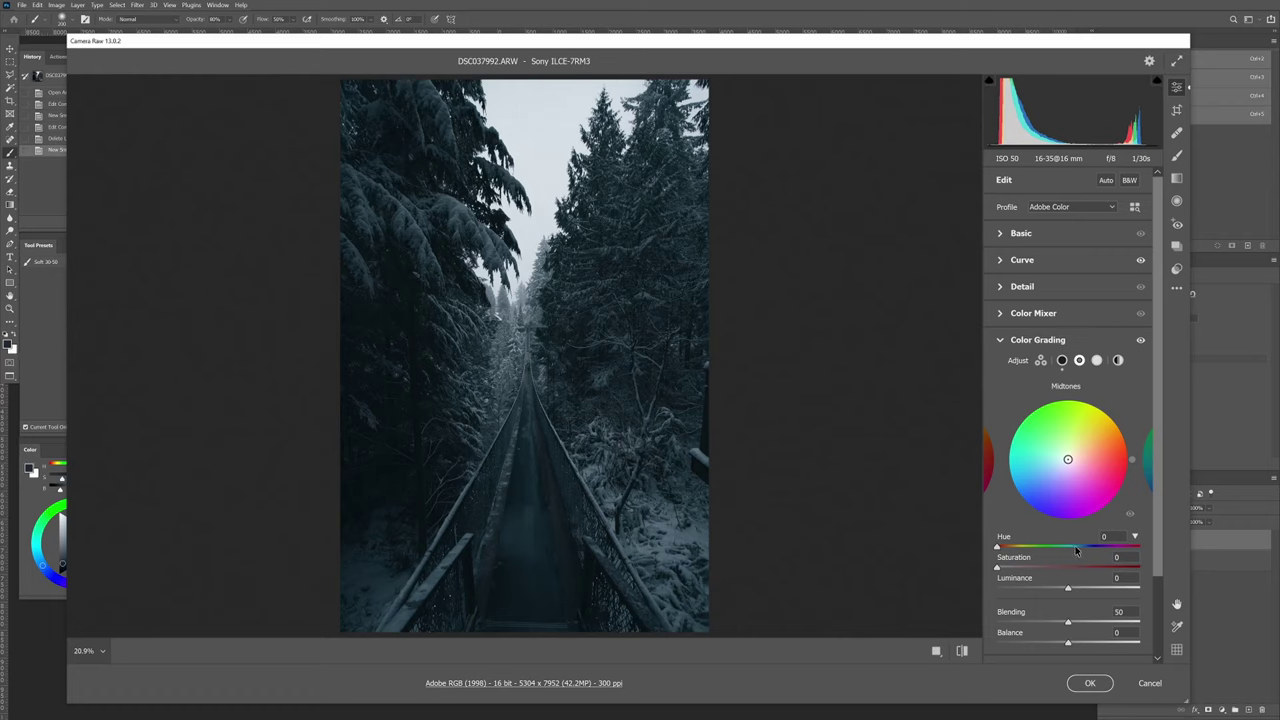
Give the midtones a blue hue with saturation around 12.
left_click_drag(1077, 549, 1089, 551)
left_click_drag(1000, 568, 1030, 569)
mouse_move(1027, 568)
left_mouse_down()
mouse_move(1137, 567)
mouse_move(1020, 567)
left_mouse_up()
left_click_drag(1018, 568, 1014, 569)
left_click(1097, 361)
Tint the highlights to hue 204, saturation 15, and compare before/after with P.
left_click_drag(1084, 551, 1077, 549)
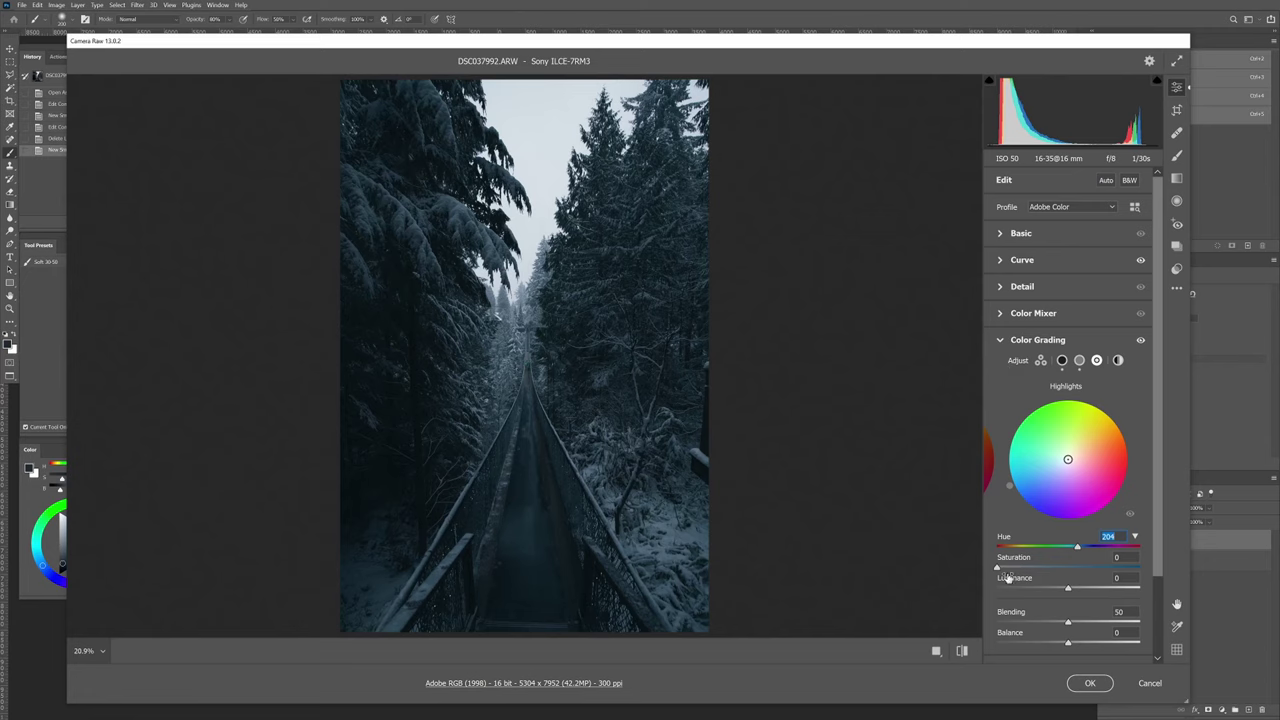
left_click_drag(997, 567, 1022, 587)
key("p")
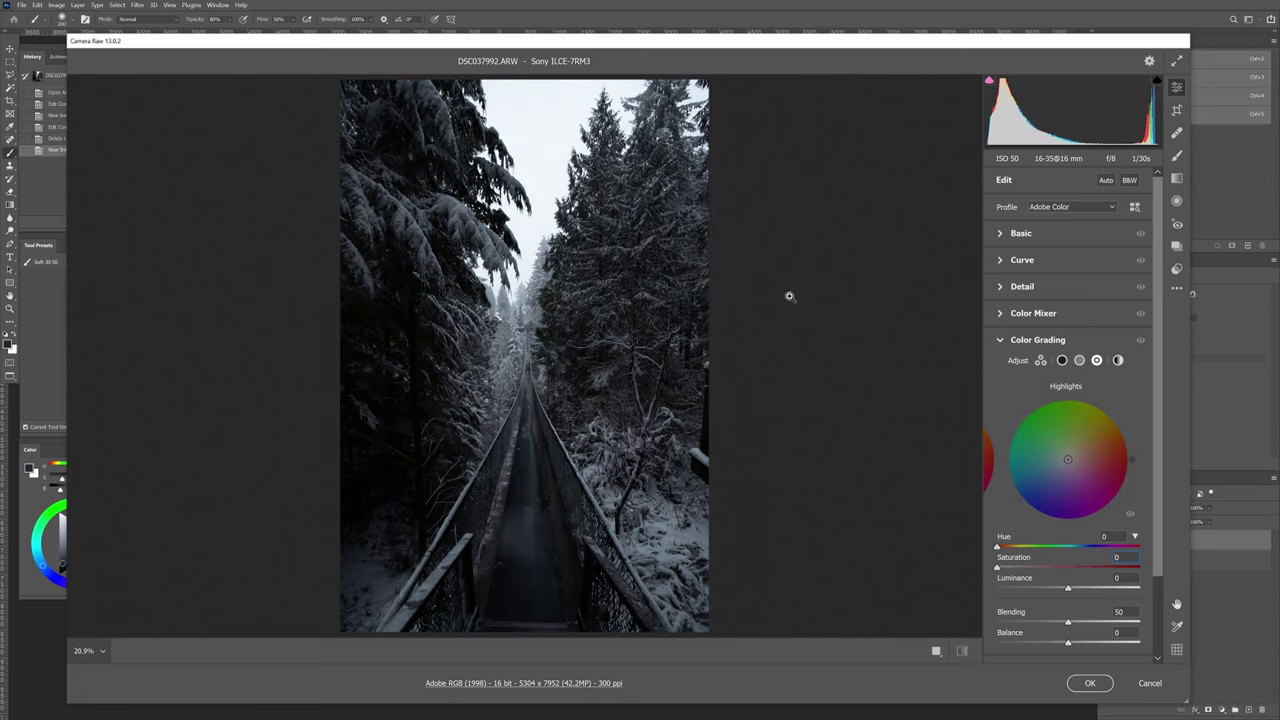
key("p")
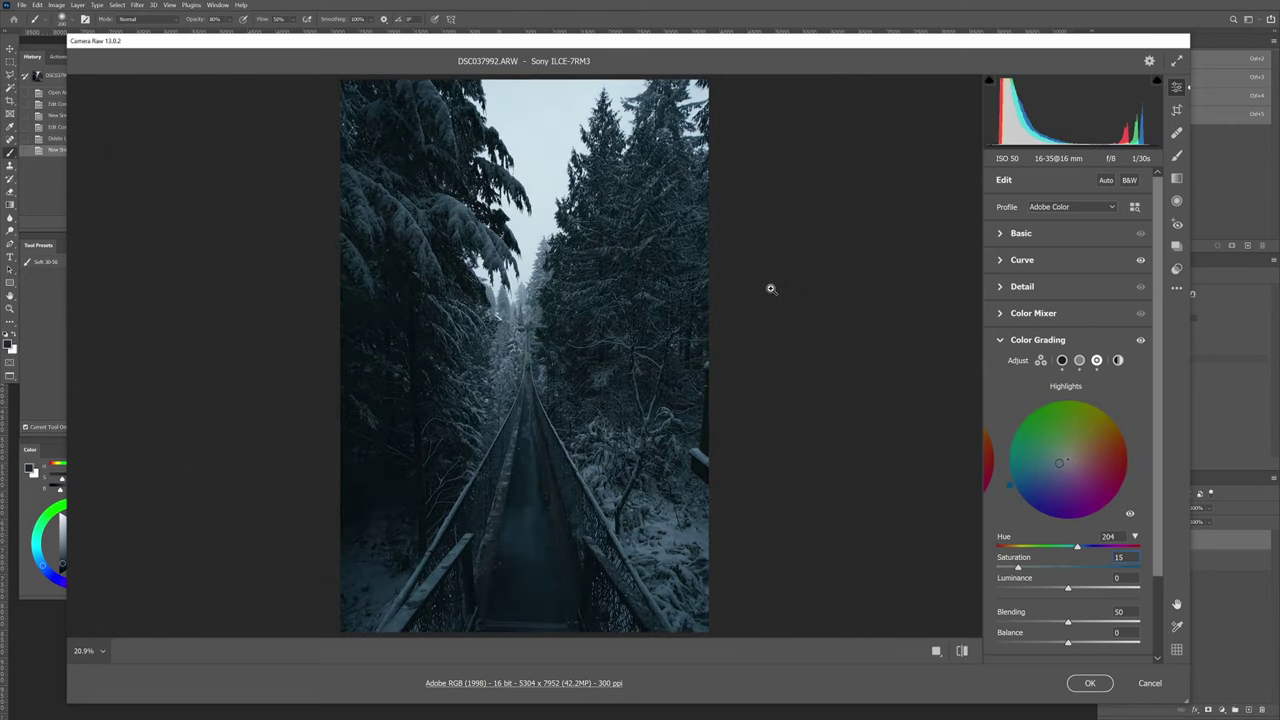
key("p")
key("p")
key("p")
key("p")
key("p")
key("p")
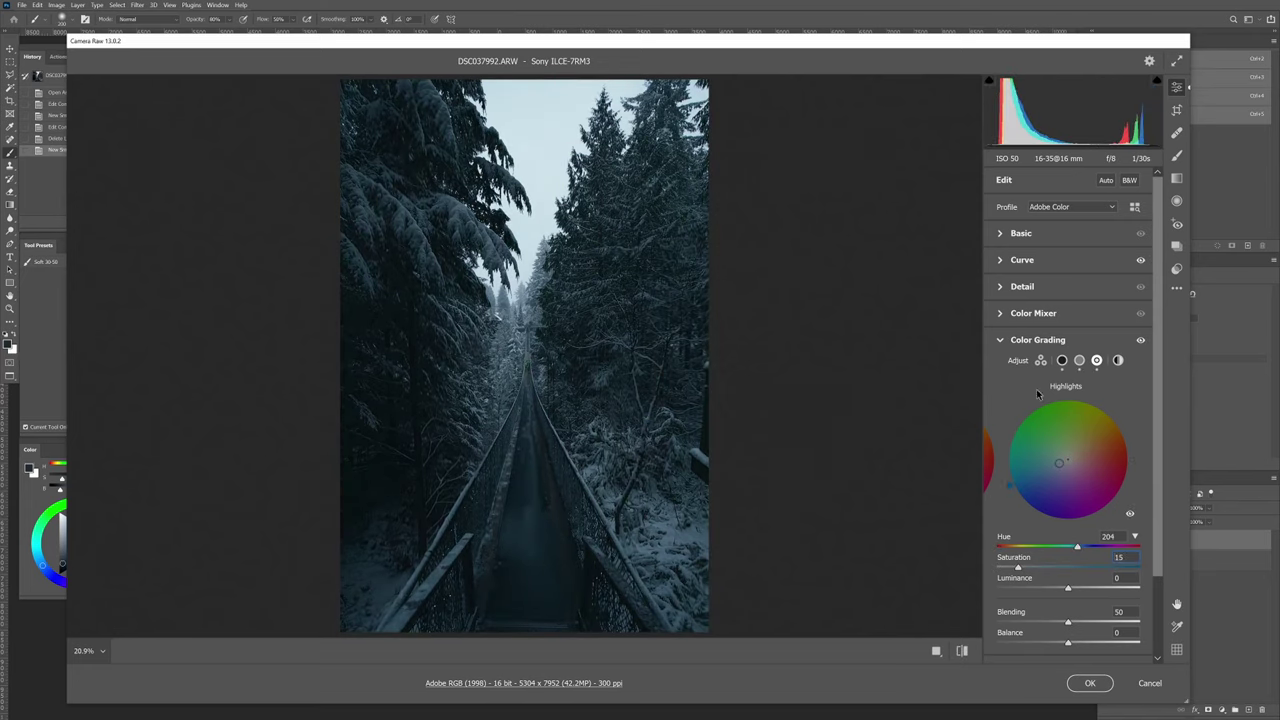
Set Contrast in the Basic panel to -15.
left_click(1001, 341)
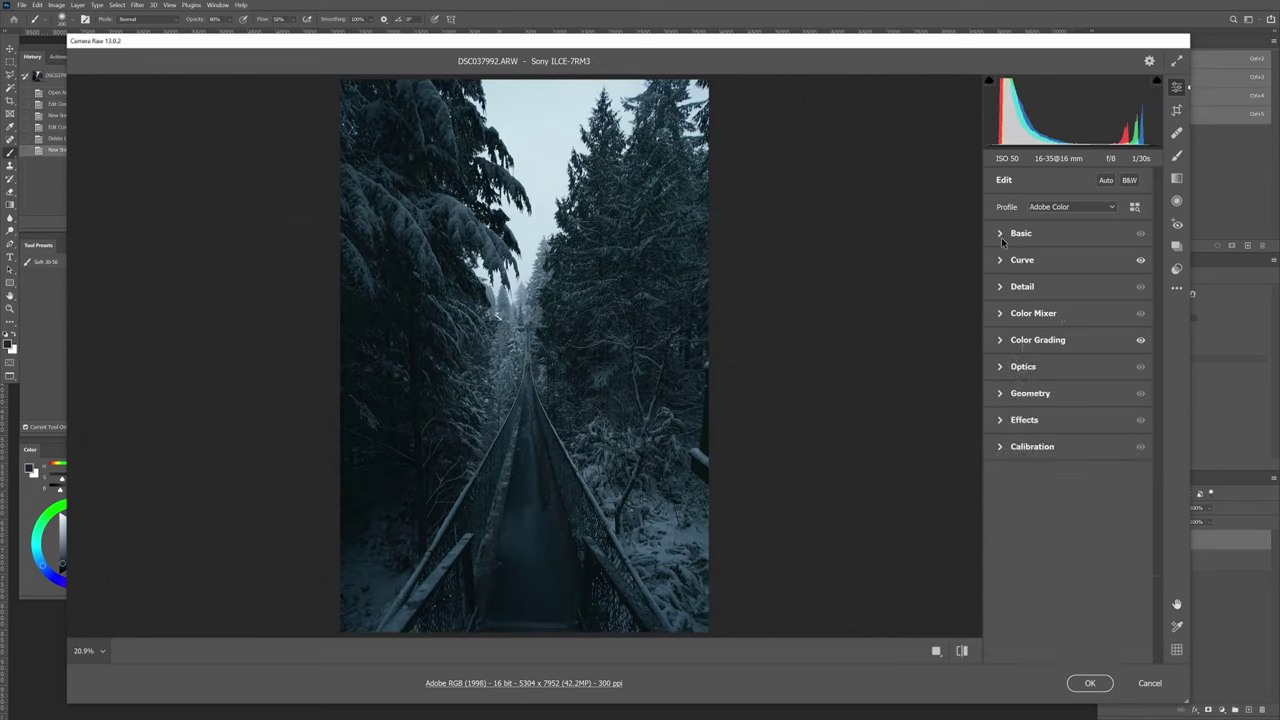
left_click(1000, 234)
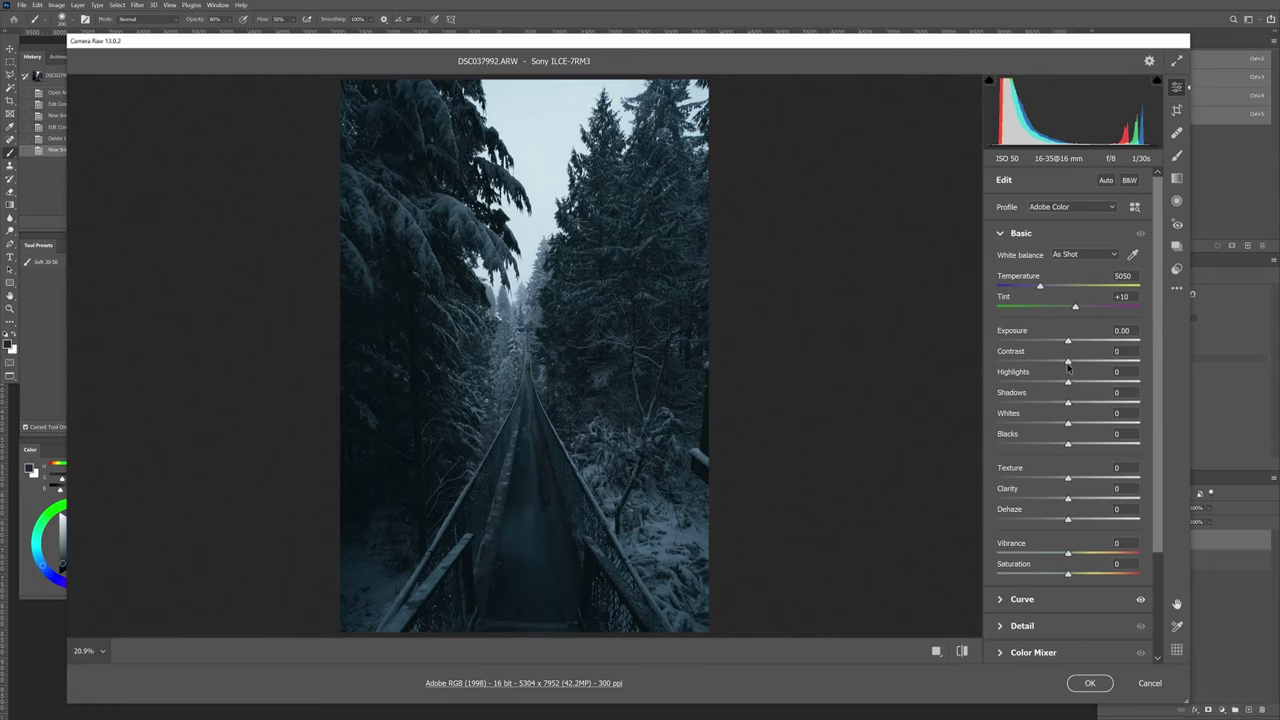
left_click_drag(1067, 368, 1060, 365)
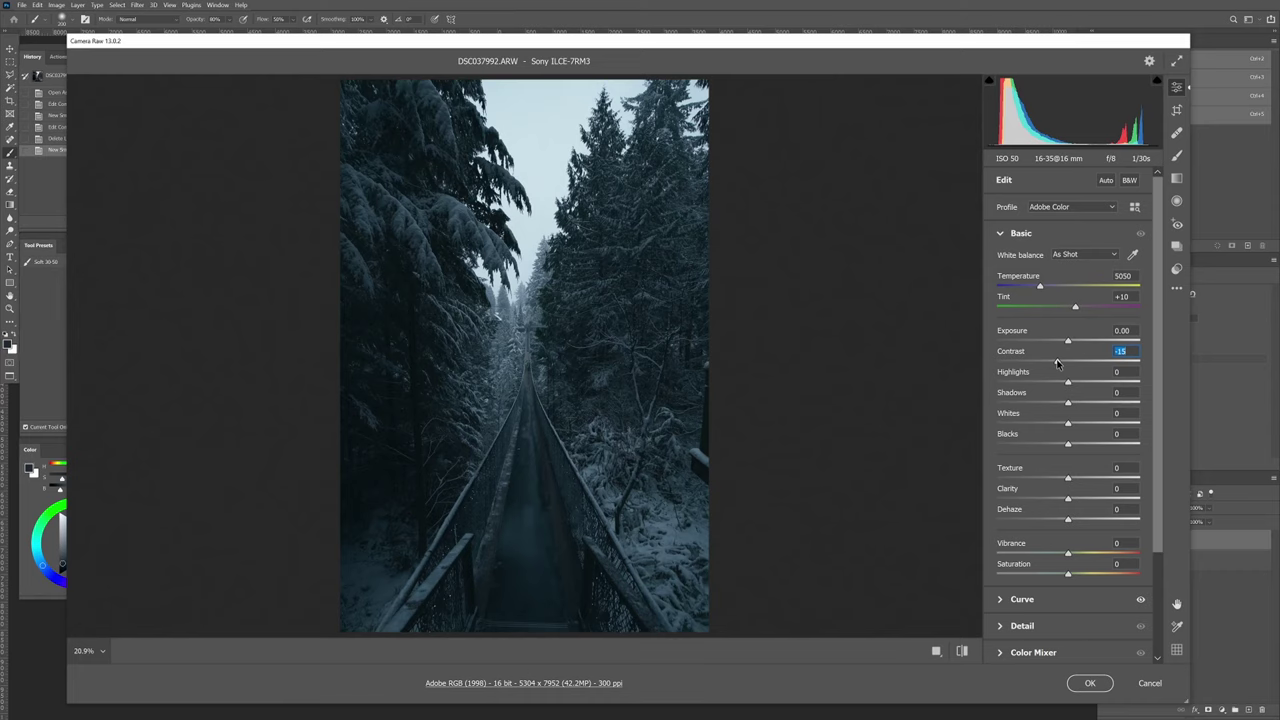
mouse_move(1057, 364)
left_mouse_down()
mouse_move(1088, 364)
mouse_move(1059, 364)
left_mouse_up()
type("0")
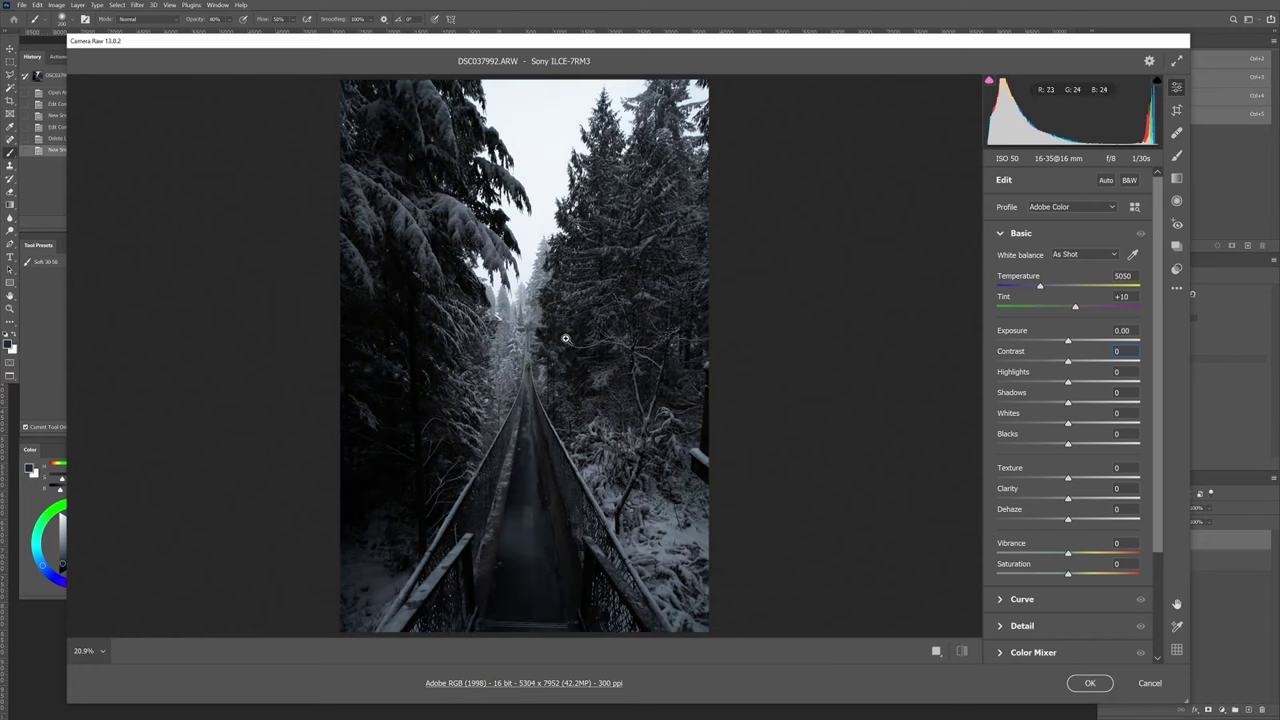
key("ctrl+z")
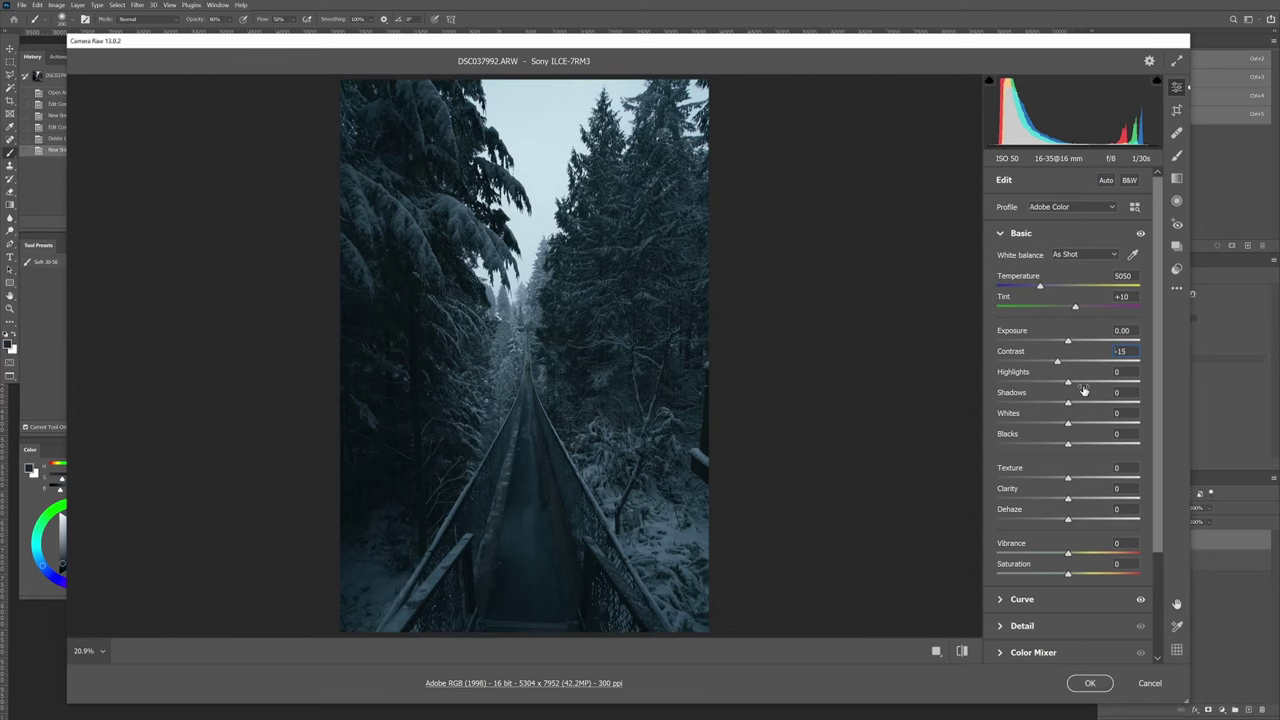
Raise Highlights to +50 and Whites to +40 to brighten the snow.
left_click_drag(1068, 383, 1102, 384)
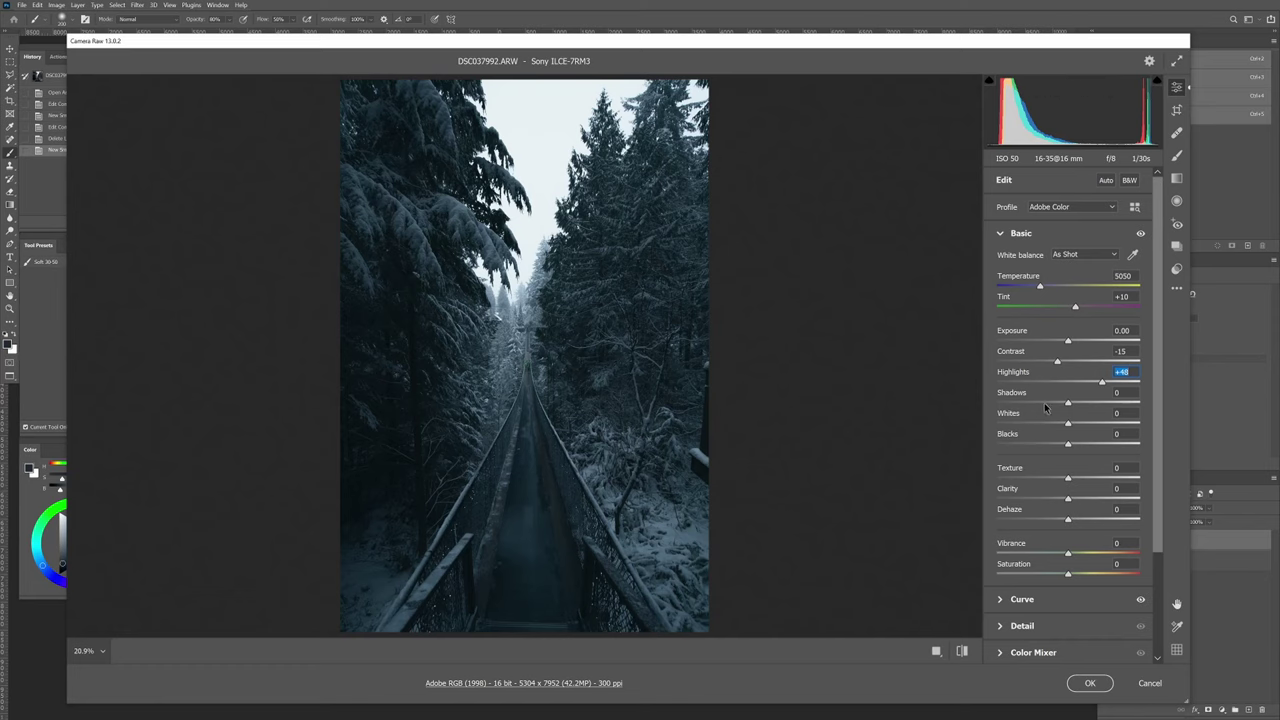
left_click_drag(1097, 383, 1102, 384)
left_click_drag(1068, 423, 1100, 430)
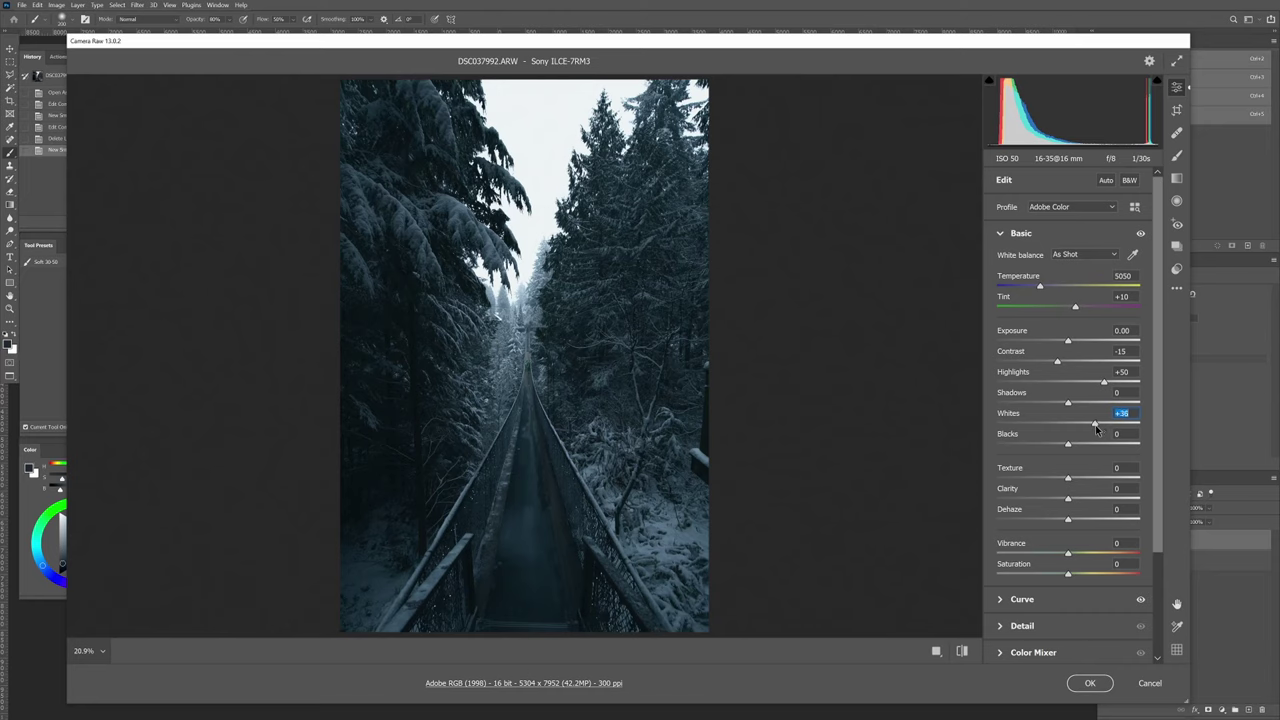
left_click_drag(1093, 428, 1096, 428)
Set Shadows to -18 and Blacks to +22 for a moodier forest.
left_click_drag(1069, 403, 1084, 446)
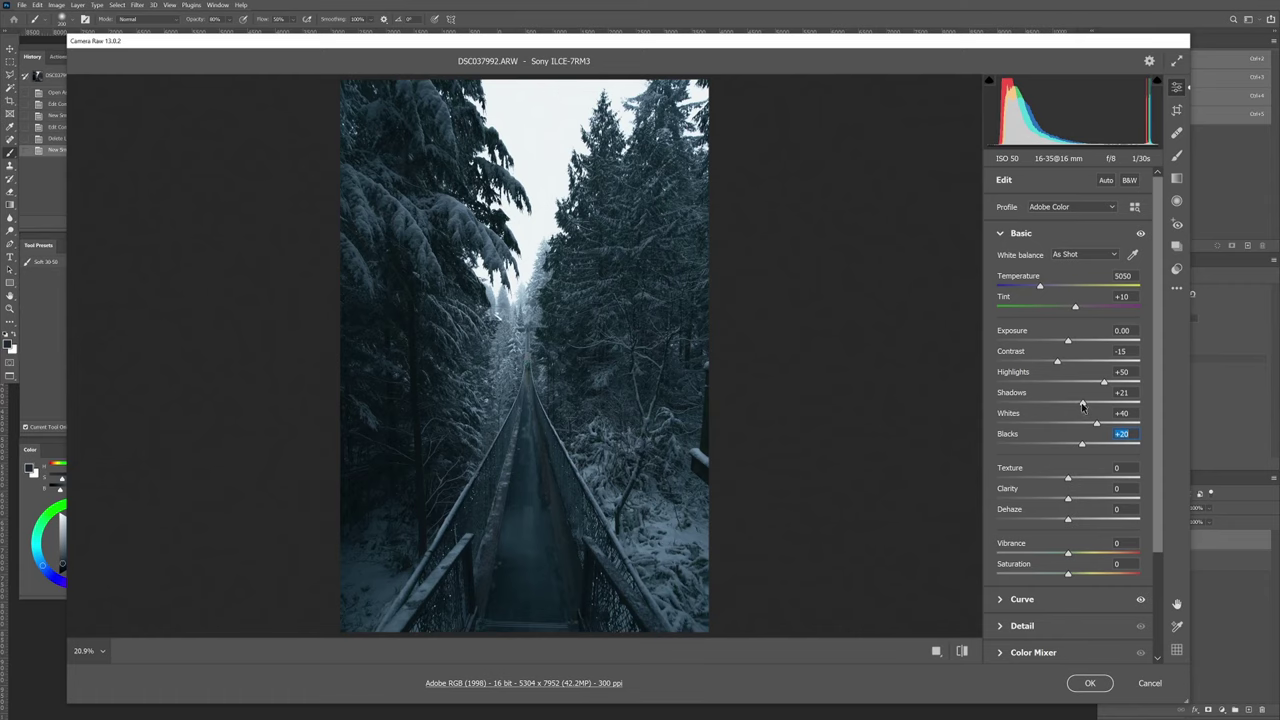
left_click_drag(1087, 404, 1085, 404)
left_click_drag(1082, 444, 1077, 449)
left_click_drag(1082, 404, 1053, 409)
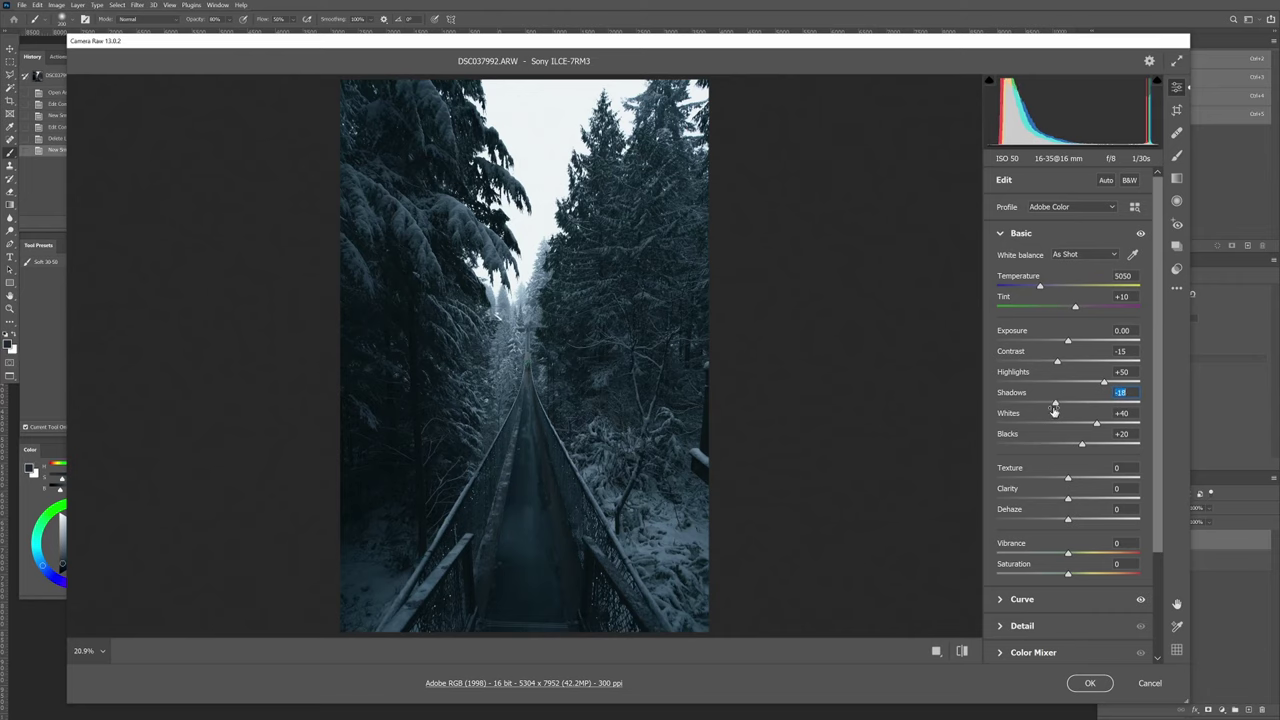
left_click_drag(1084, 445, 1084, 446)
key("ctrl+alt+r")
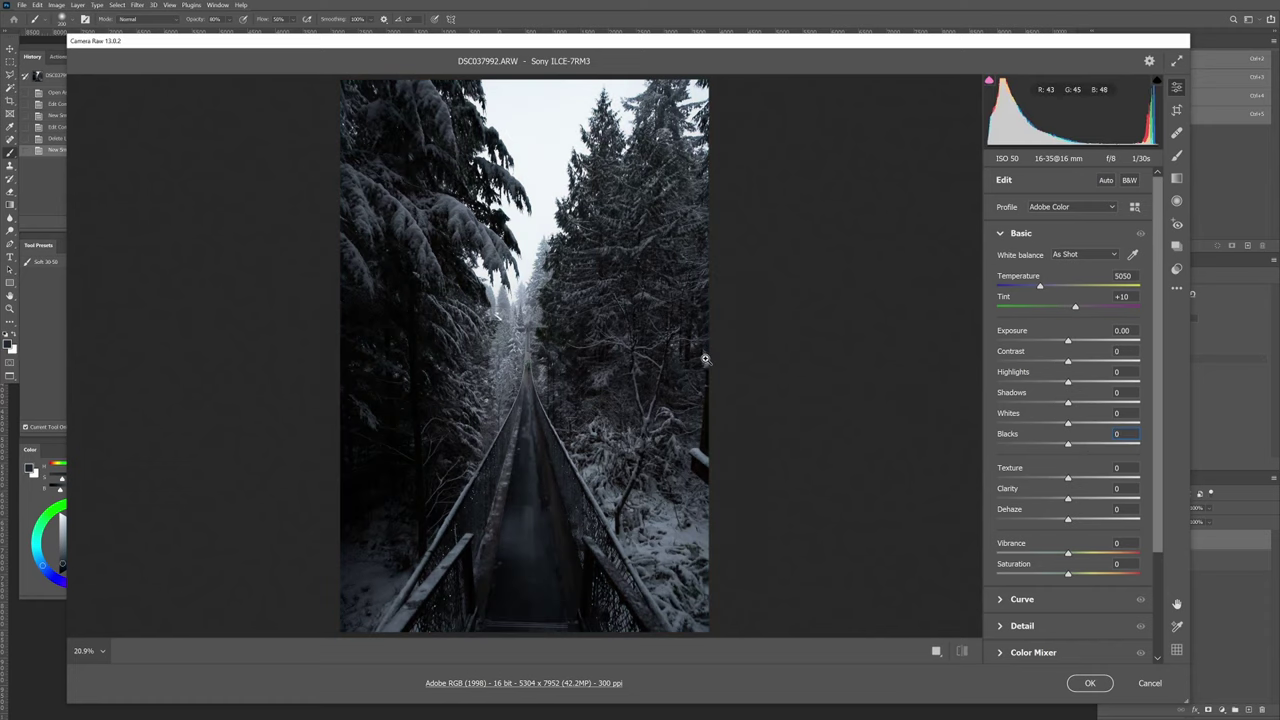
key("ctrl+z")
key("ctrl+shift+z")
key("backslash")
key("backslash")
key("backslash")
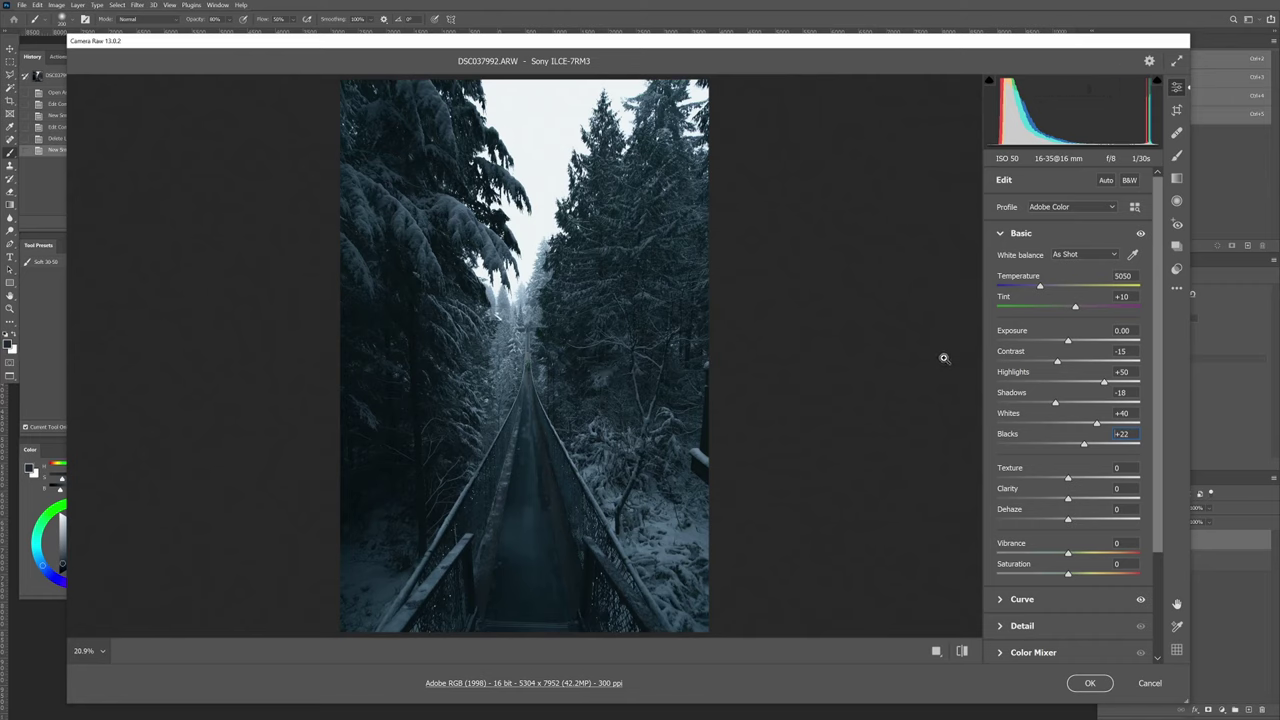
Cool Temperature to 4850, compare with the original, and raise Exposure to +0.35.
left_click_drag(1039, 288, 1035, 292)
key("backslash")
key("backslash")
key("backslash")
key("backslash")
left_click_drag(1068, 342, 1073, 342)
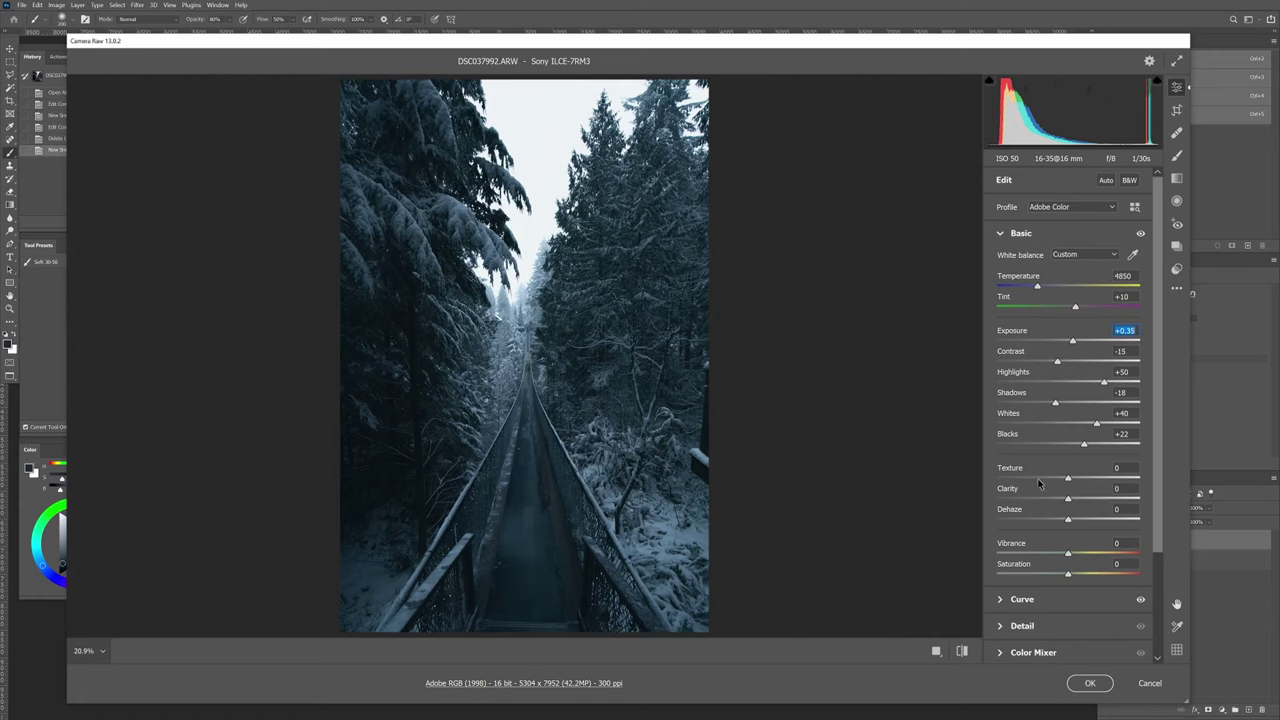
Add a -35 Highlight Priority vignette with midpoint 30 in the Effects panel.
left_click(1000, 235)
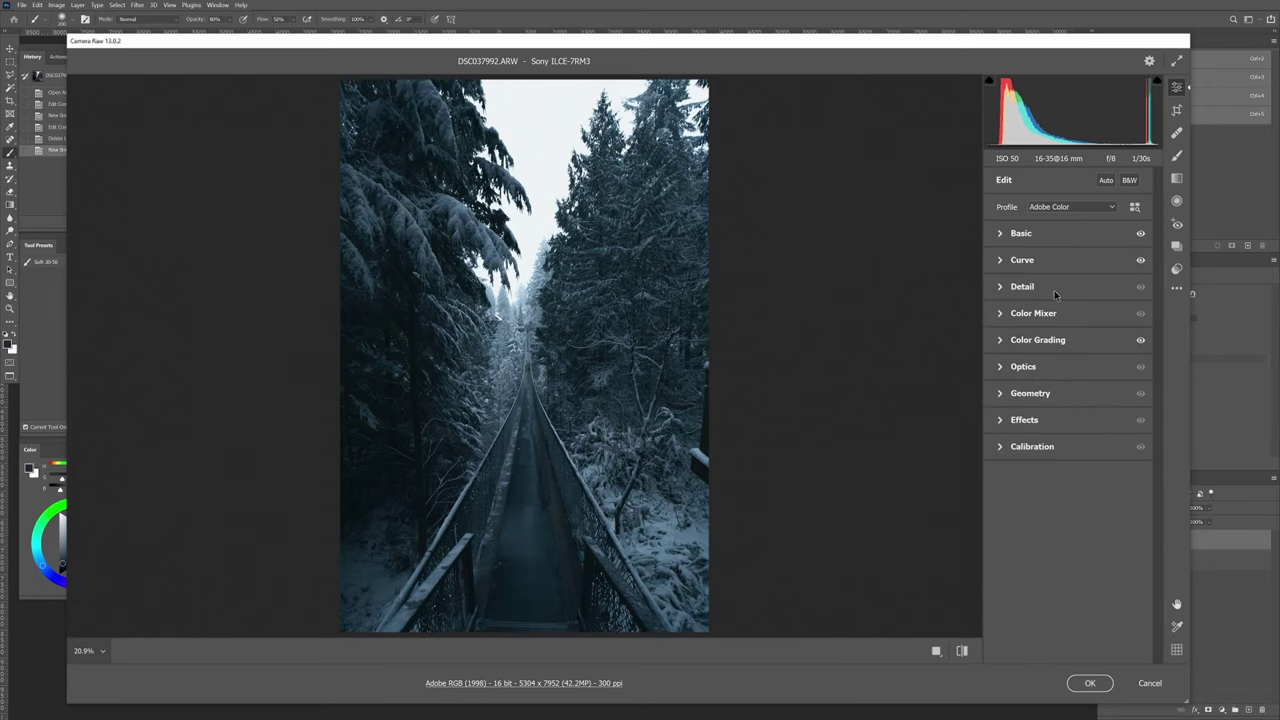
left_click(999, 421)
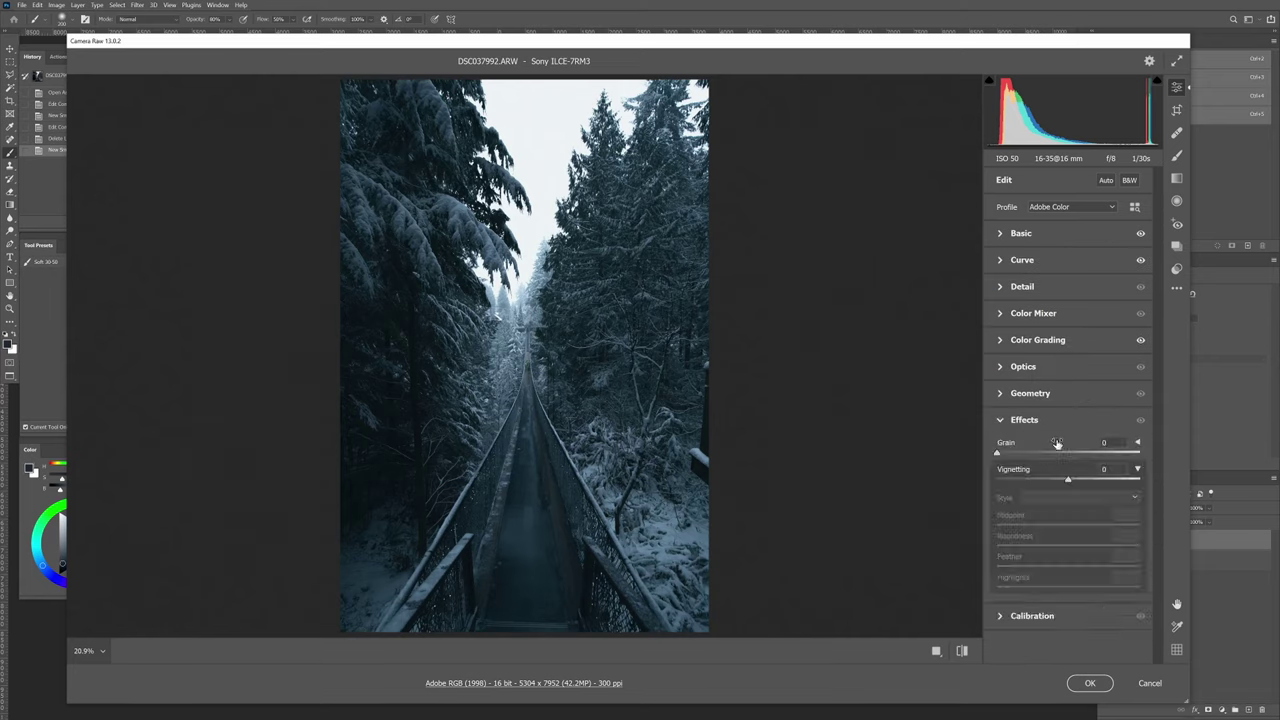
left_click(1138, 470)
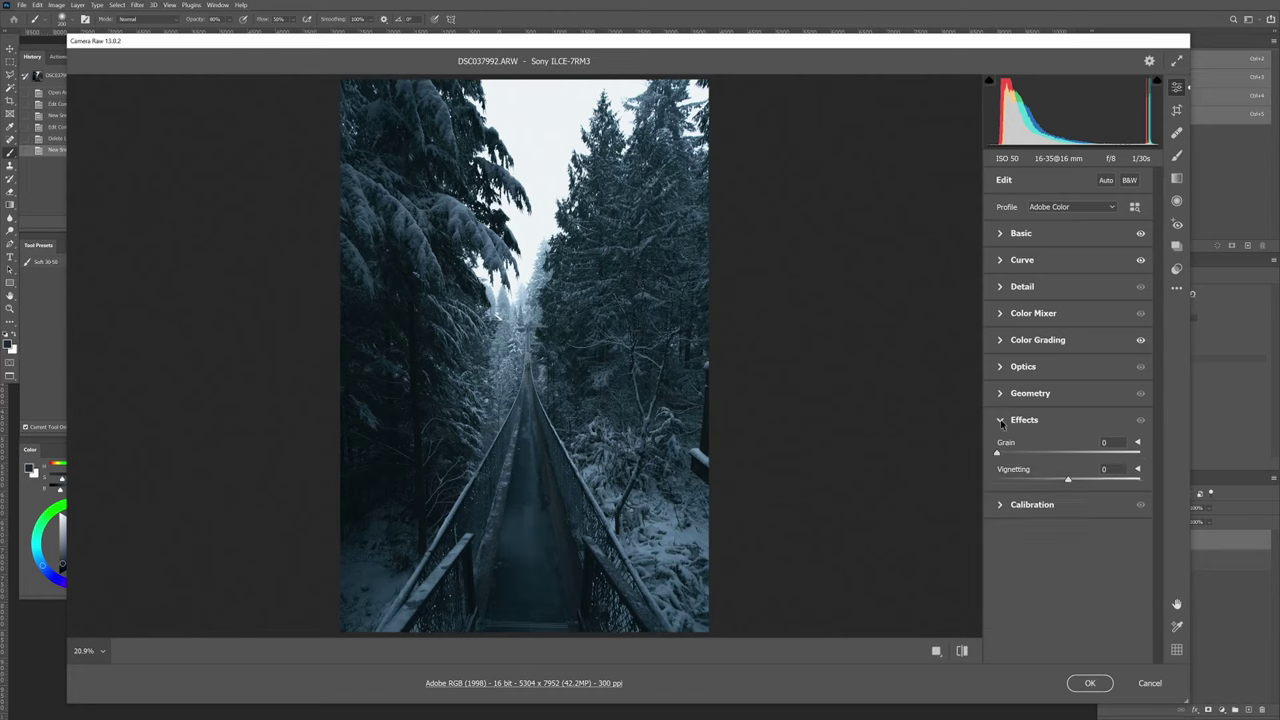
left_click(1138, 470)
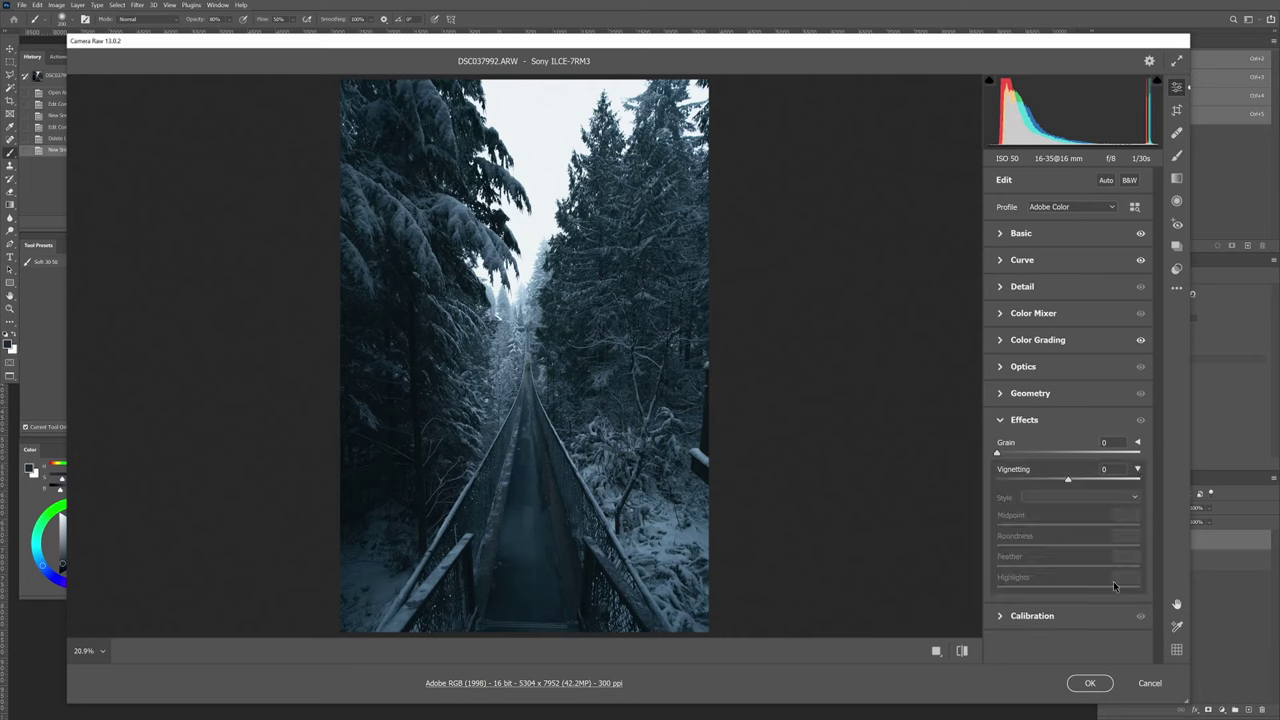
left_click(1055, 480)
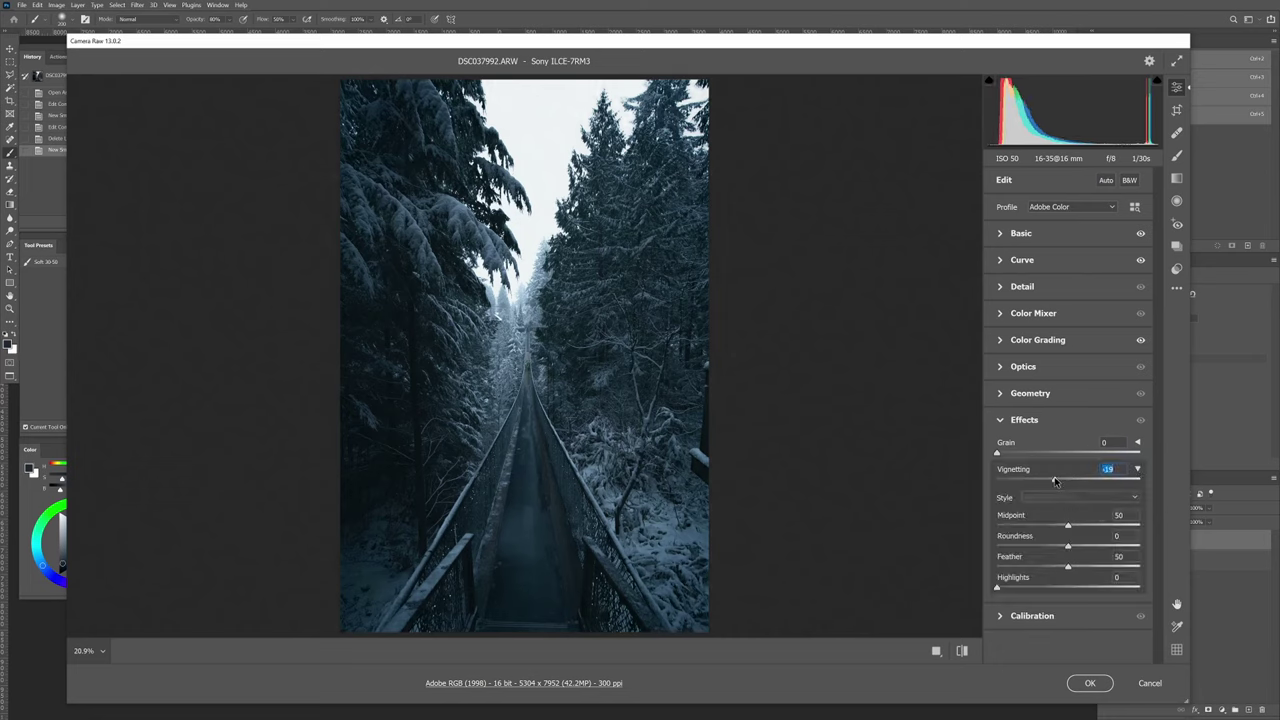
left_click_drag(1057, 480, 1046, 481)
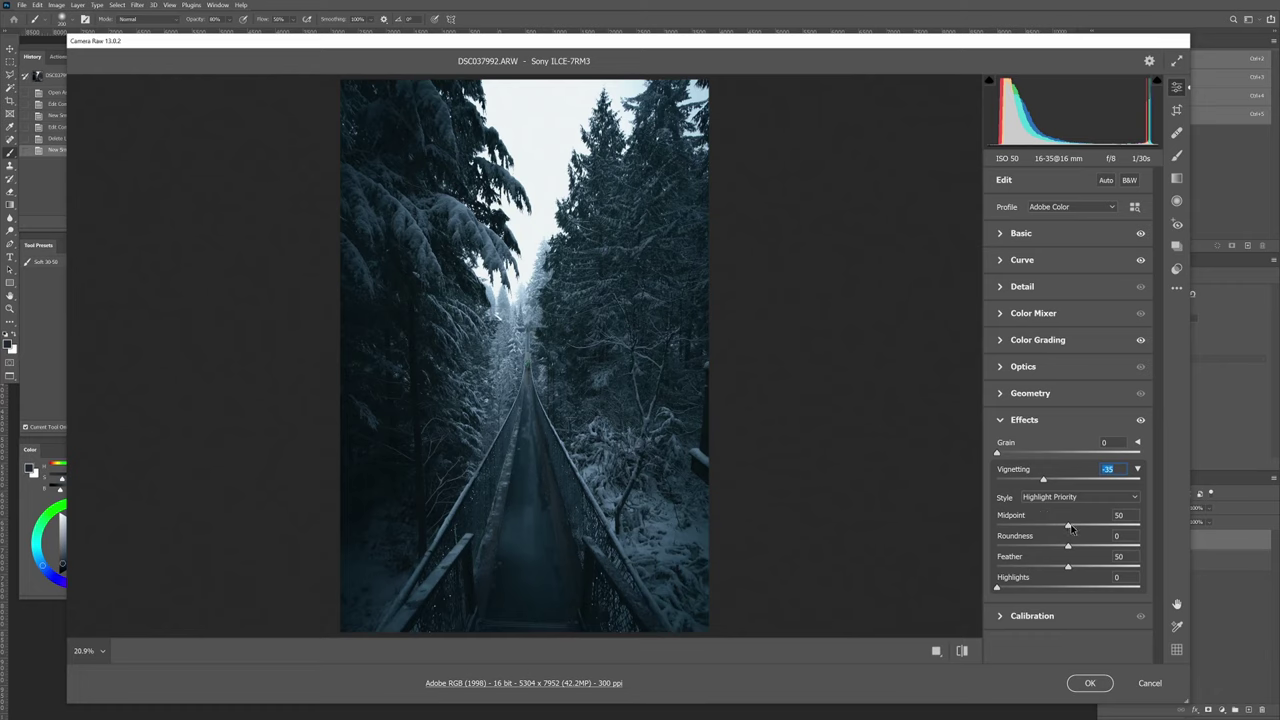
left_click_drag(1068, 527, 949, 537)
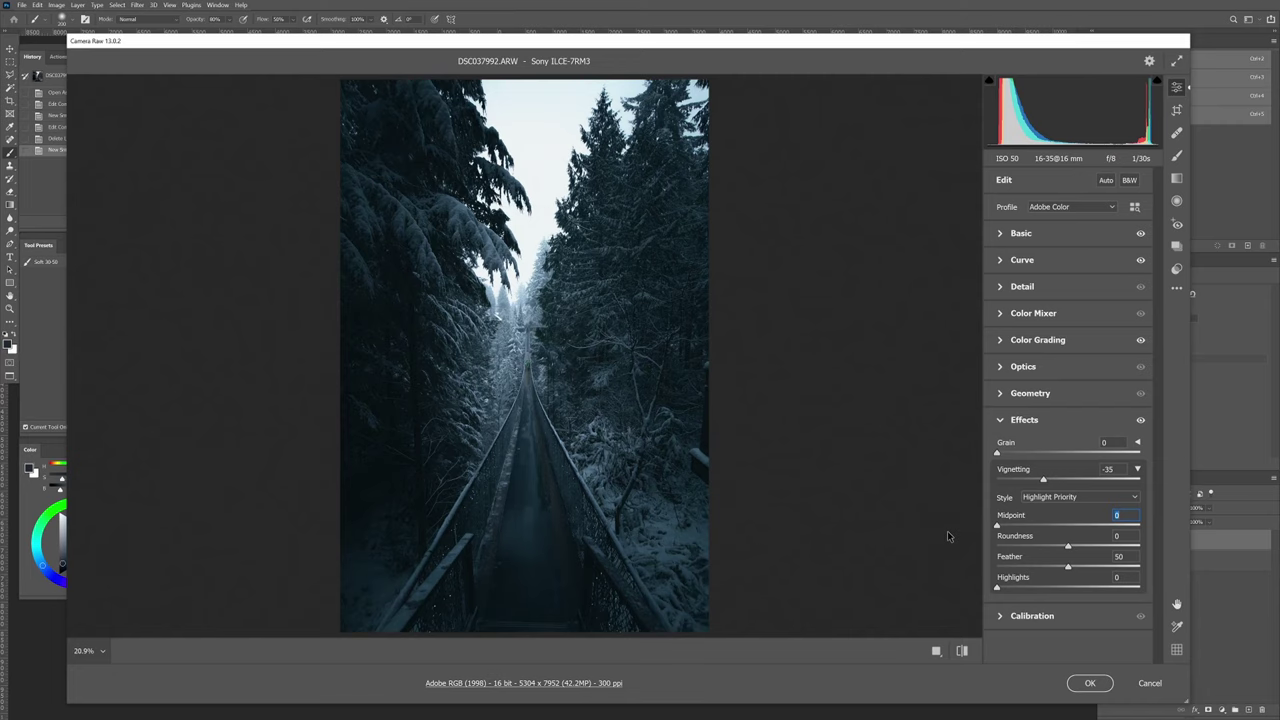
left_click_drag(947, 537, 1039, 530)
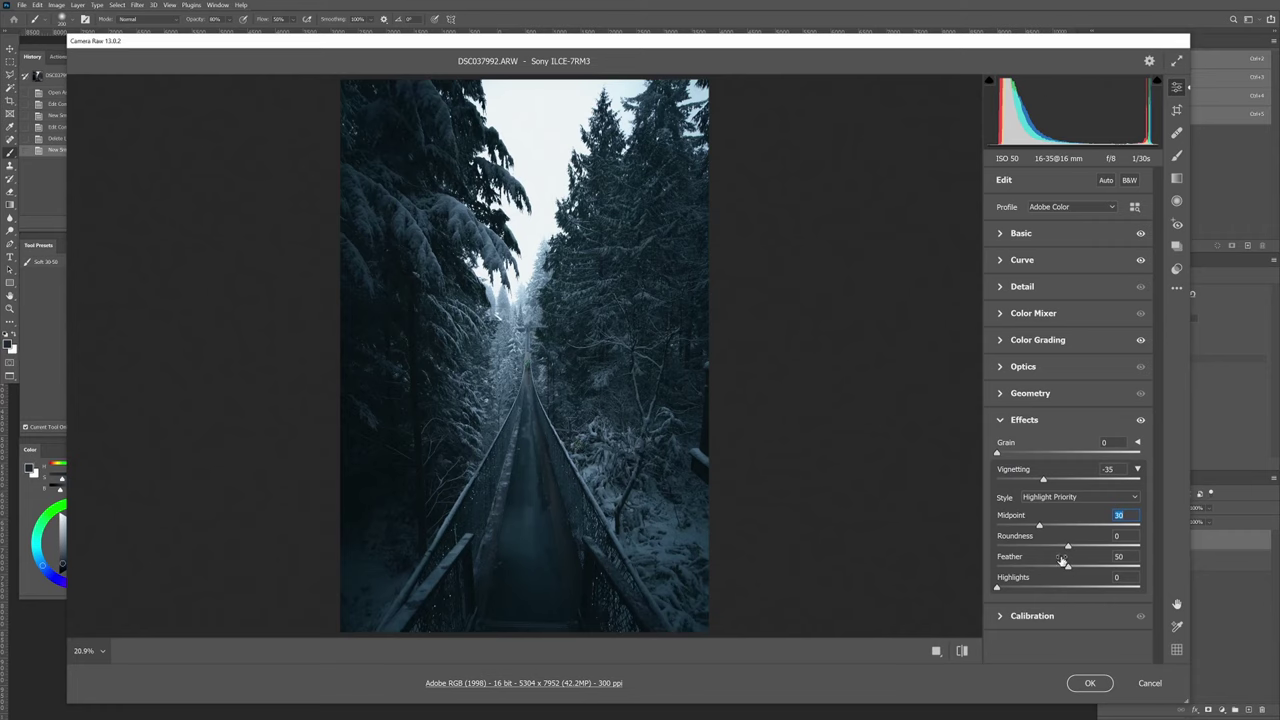
Try squarer and rounder vignette shapes, then reset Roundness to 0.
left_click_drag(1068, 567, 957, 569)
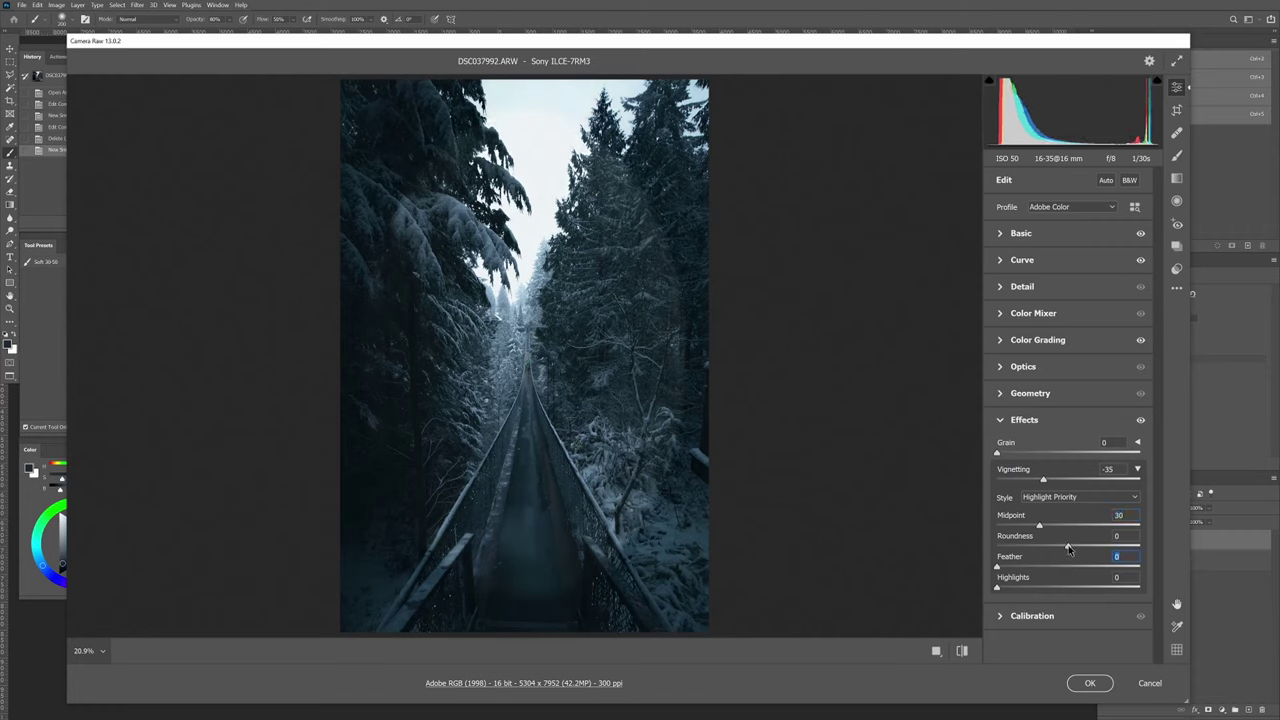
left_click_drag(1068, 547, 990, 555)
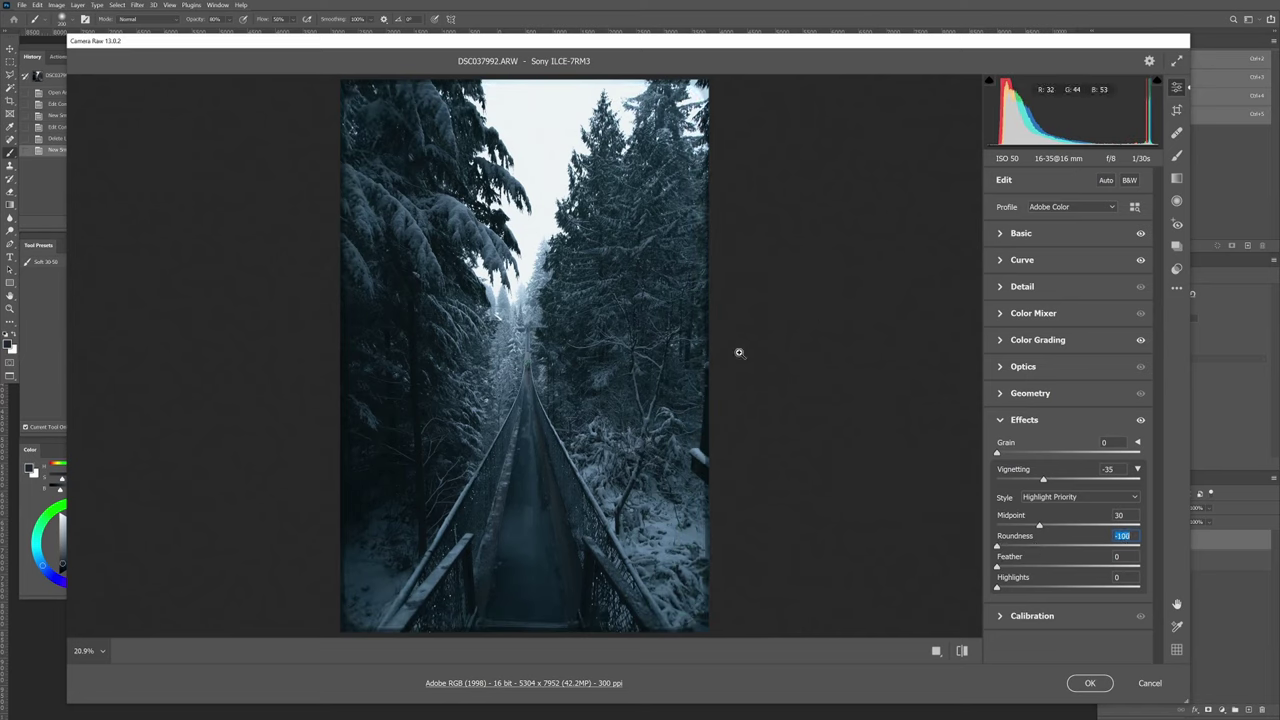
left_click_drag(999, 547, 1069, 549)
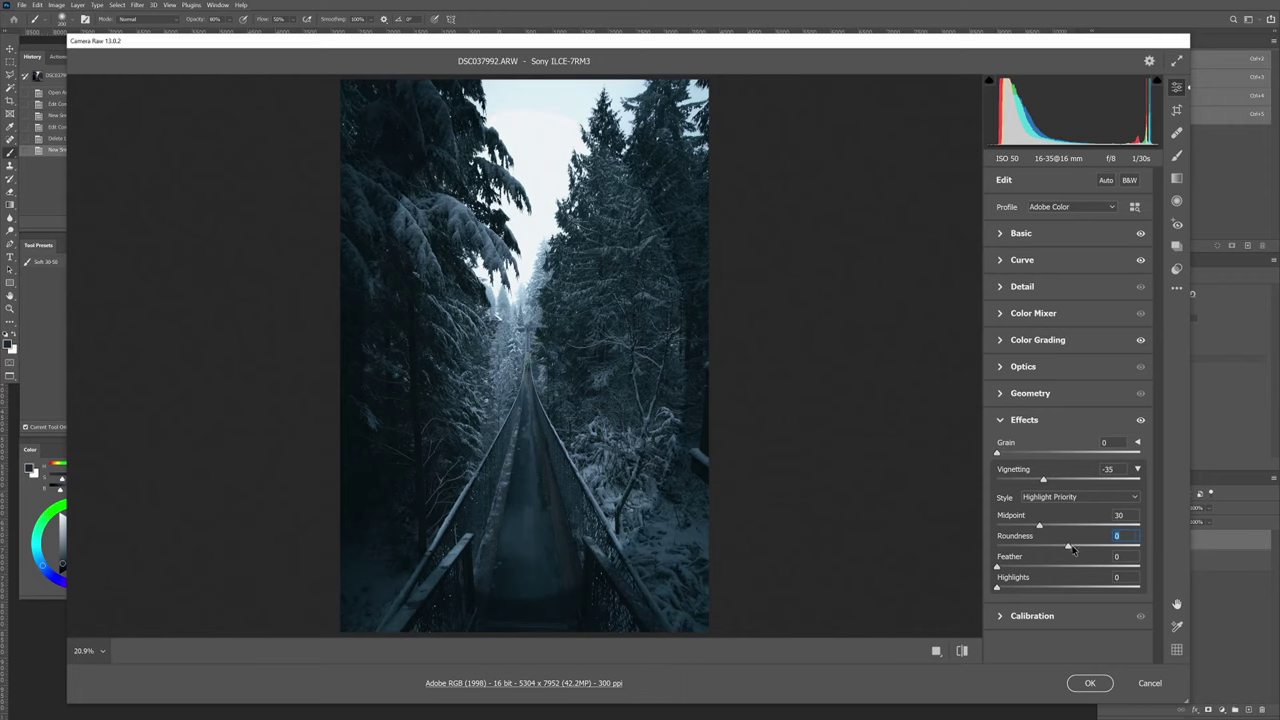
left_click_drag(1072, 548, 1156, 545)
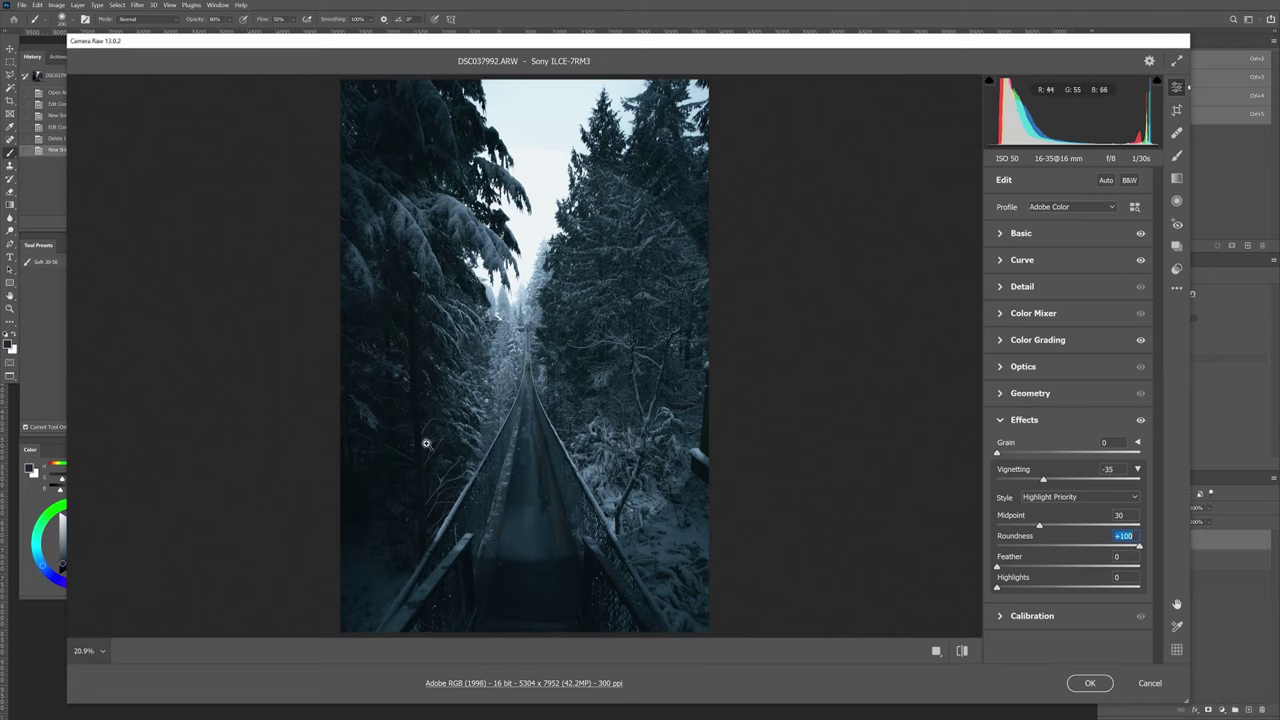
type("0")
Set the vignette Feather to 60.
left_click(1068, 567)
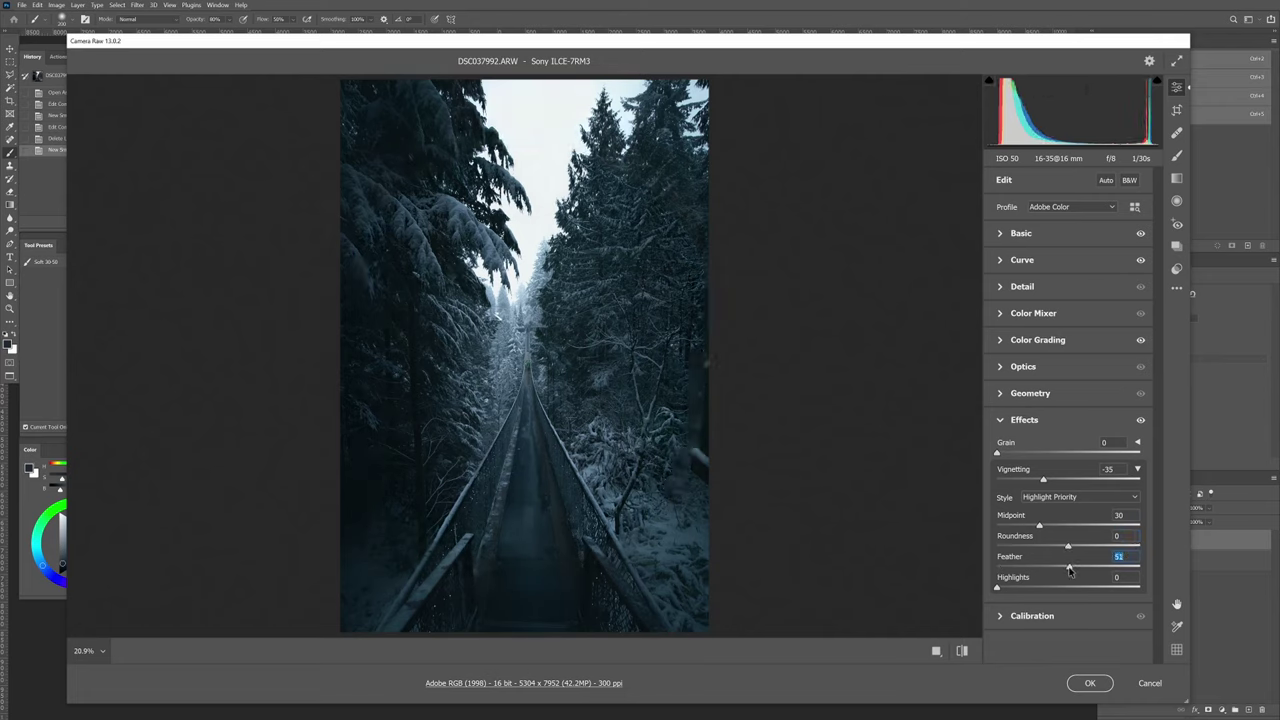
left_click_drag(1069, 568, 1087, 569)
left_click_drag(1087, 569, 917, 575)
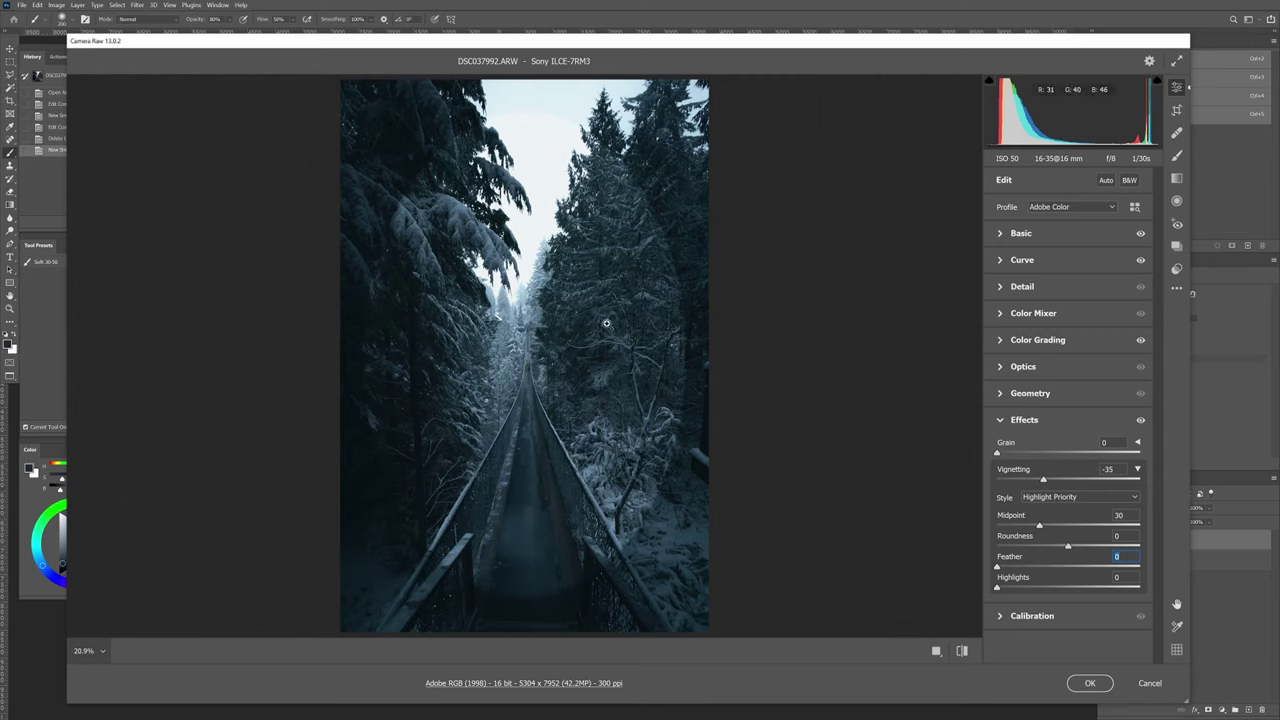
left_click_drag(1072, 572, 1083, 573)
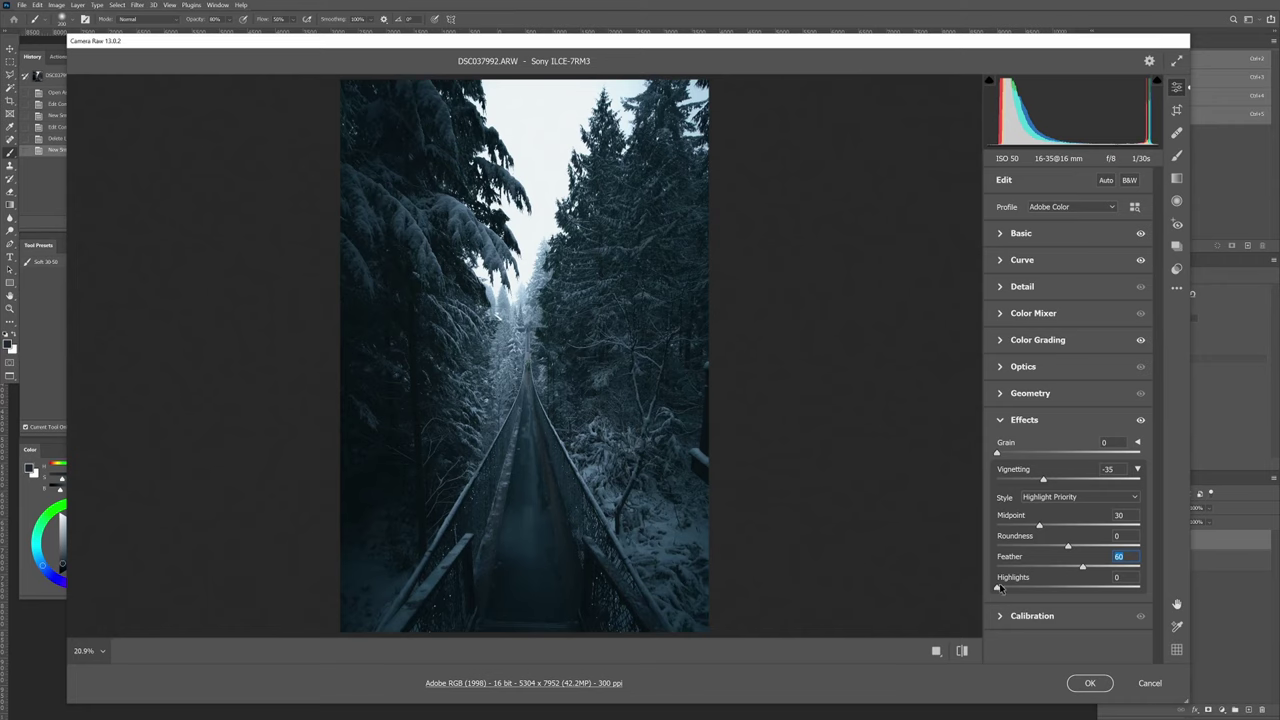
Test vignette Highlights, reset it to 0, and deepen the vignette amount to about -40.
left_click_drag(999, 585, 1130, 588)
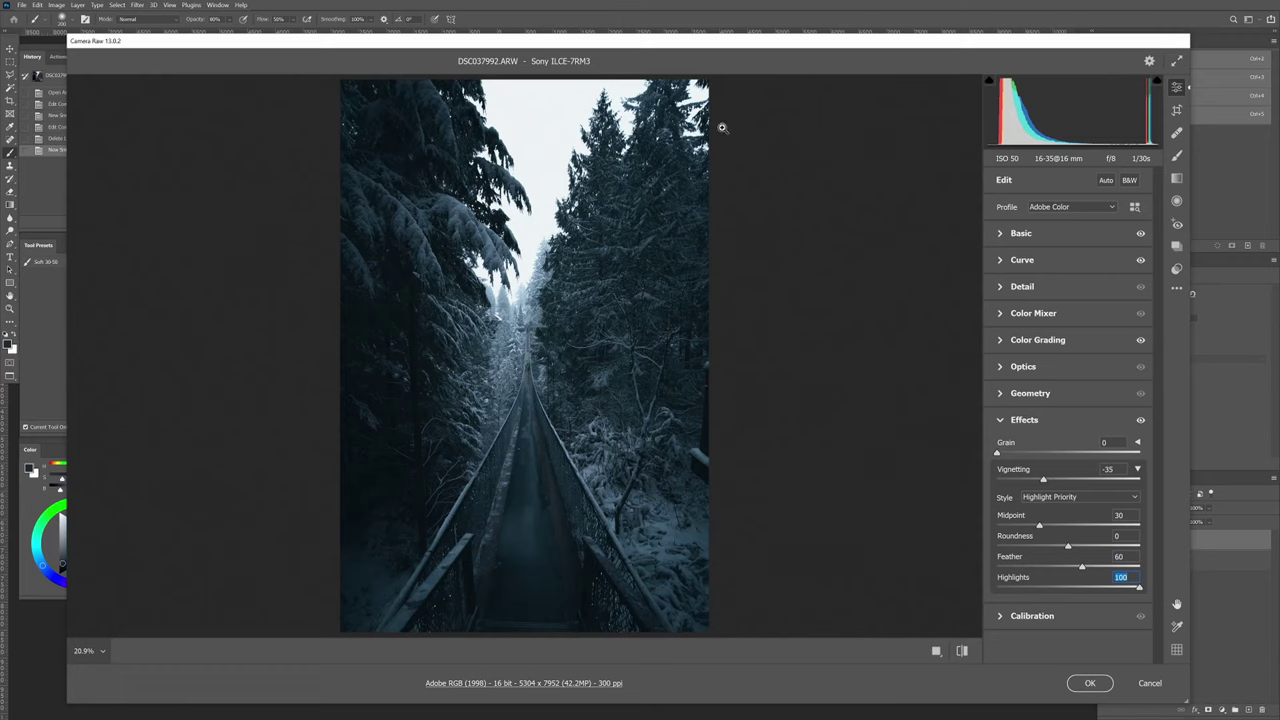
double_click(1063, 588)
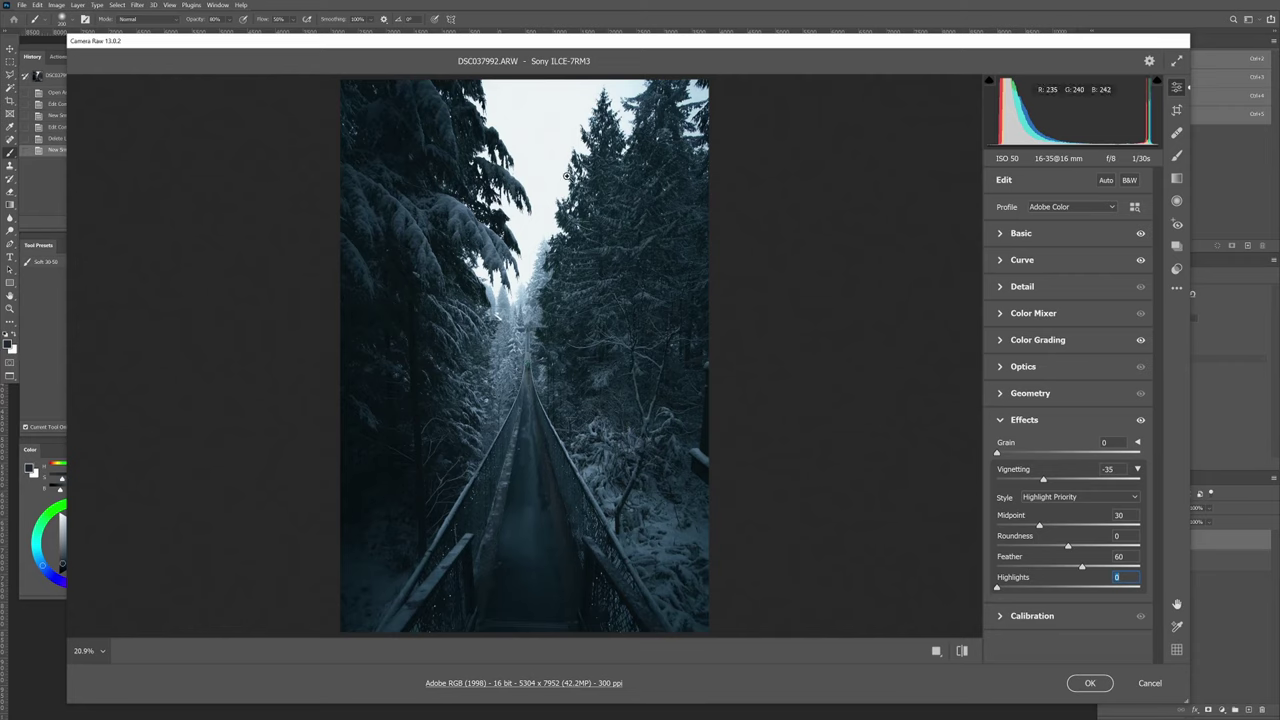
left_click(1044, 481)
left_click_drag(1043, 481, 1041, 482)
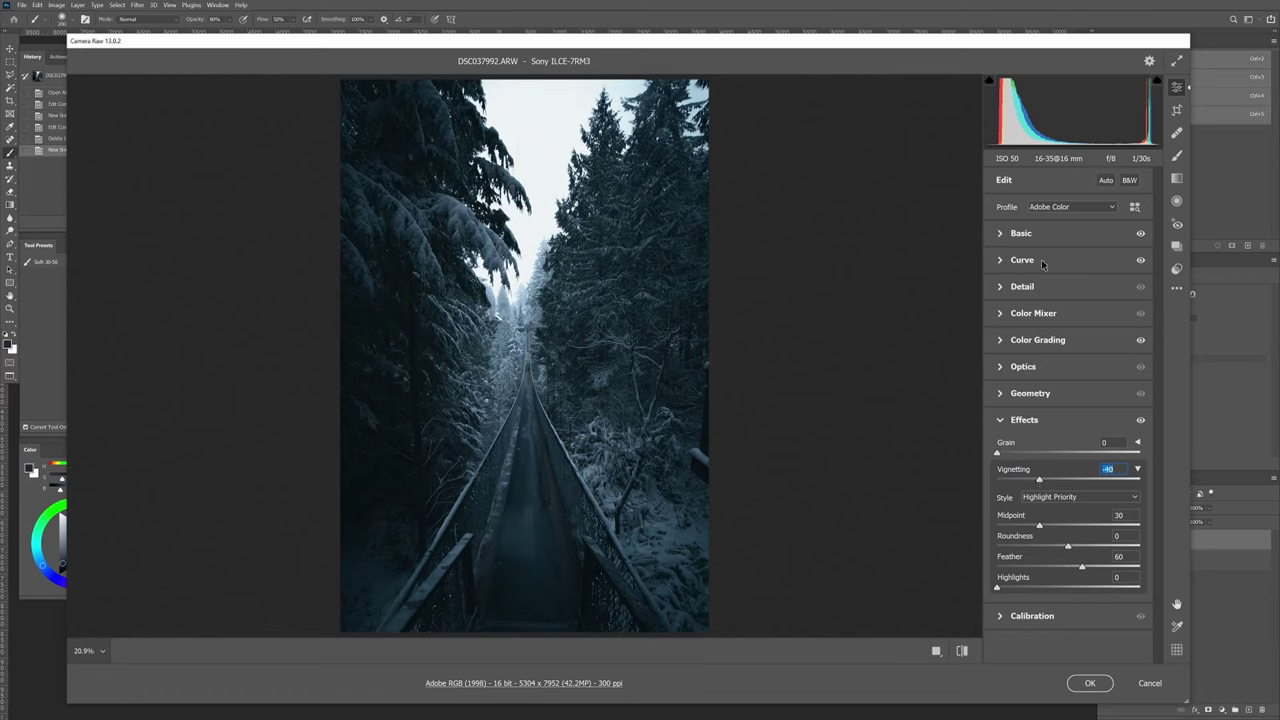
left_click(1000, 420)
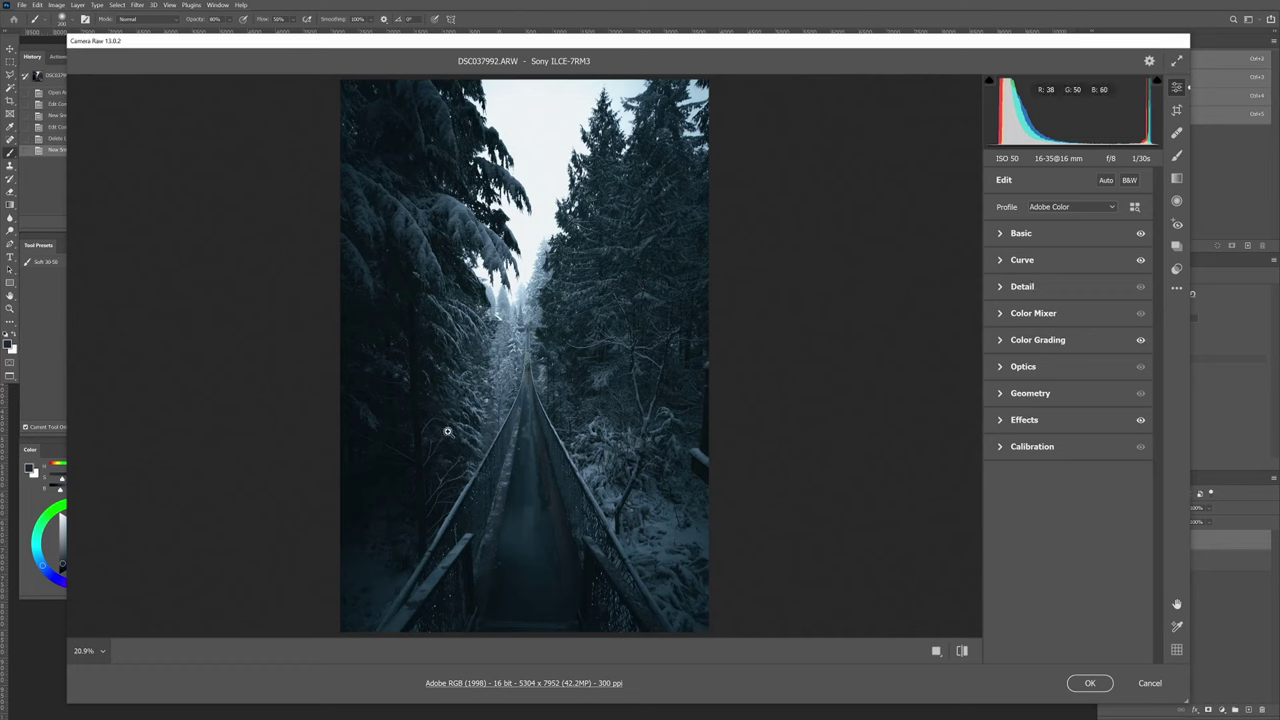
Compare with the original, choose the Radial Filter tool and zoom the photo view out.
key("backslash")
key("backslash")
left_click(1177, 201)
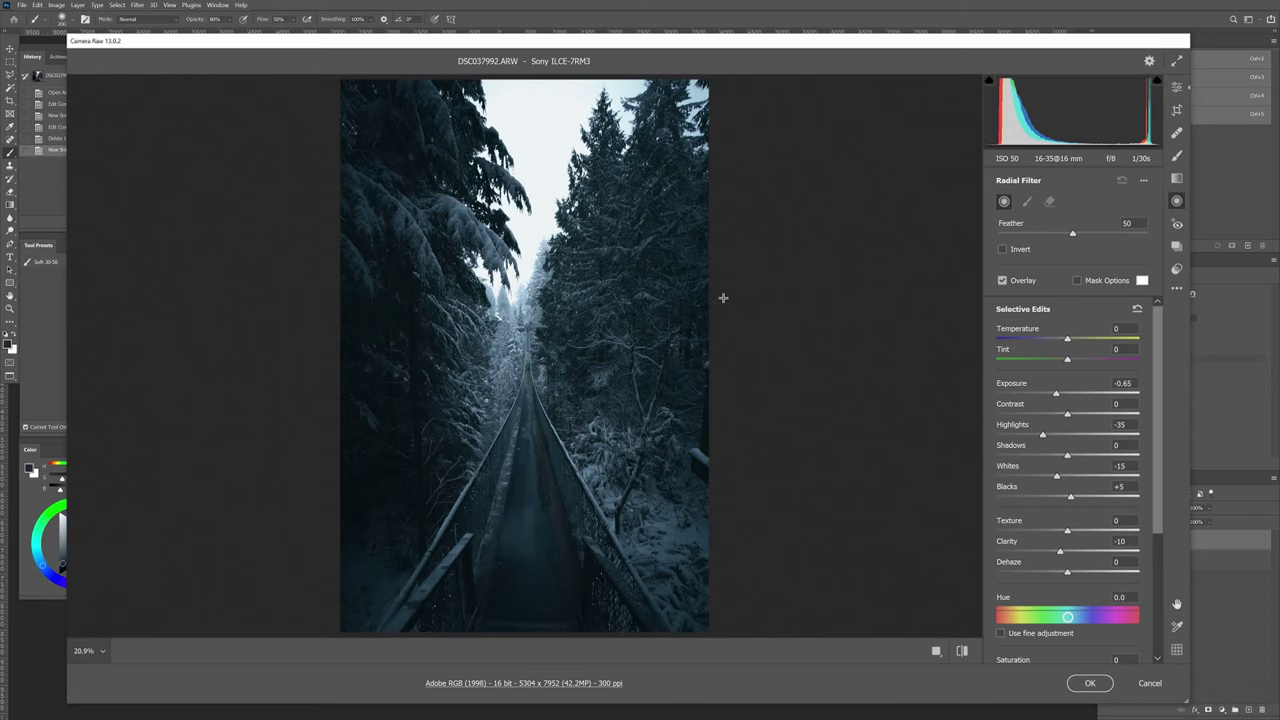
left_click(1127, 383)
key("ctrl+minus")
key("ctrl+minus")
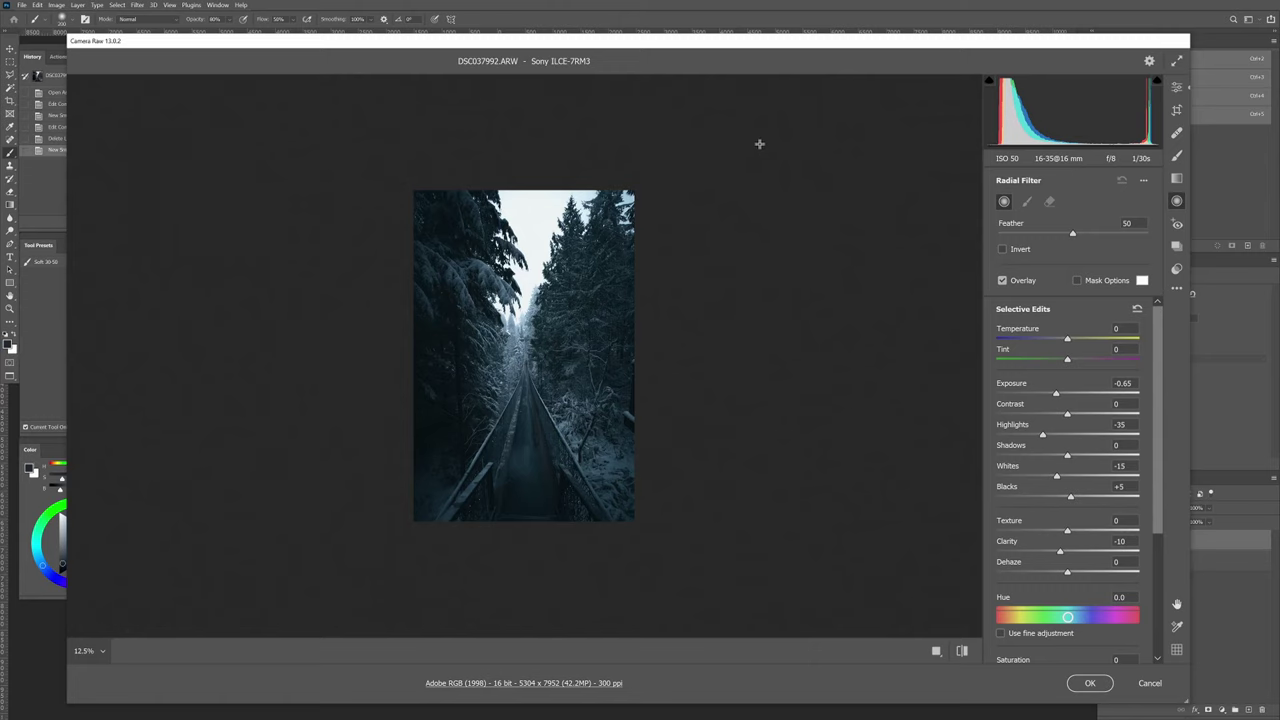
Draw a large Exposure -0.65 radial filter and rotate it over the photo's upper-right corner.
left_click_drag(760, 143, 616, 240)
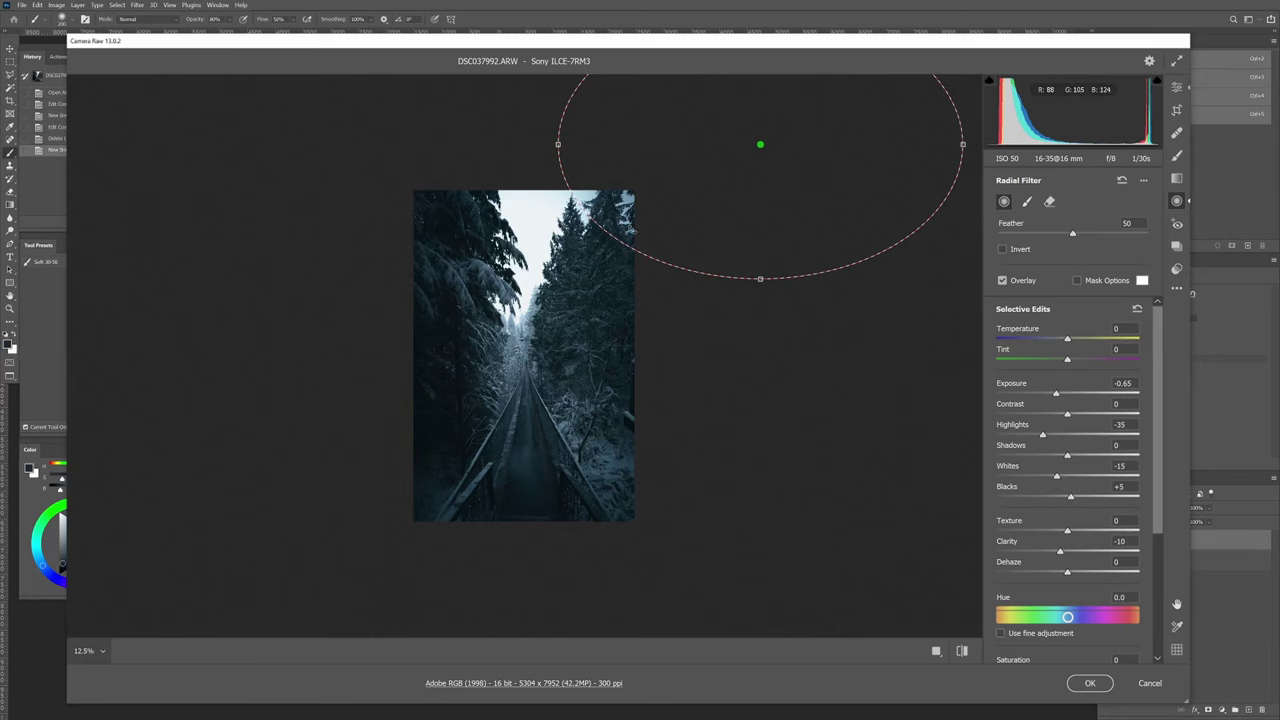
left_click_drag(782, 163, 809, 200)
left_click_drag(549, 134, 578, 205)
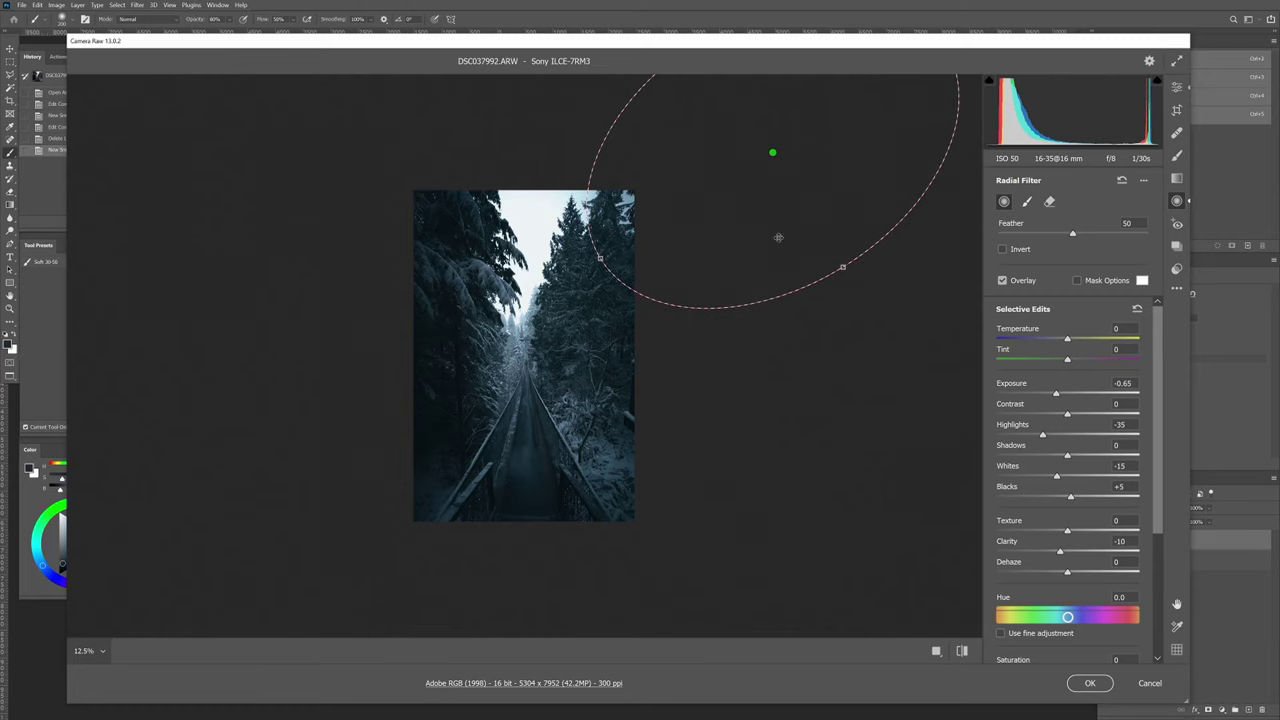
mouse_move(742, 207)
left_mouse_down()
mouse_move(731, 200)
mouse_move(751, 187)
left_mouse_up()
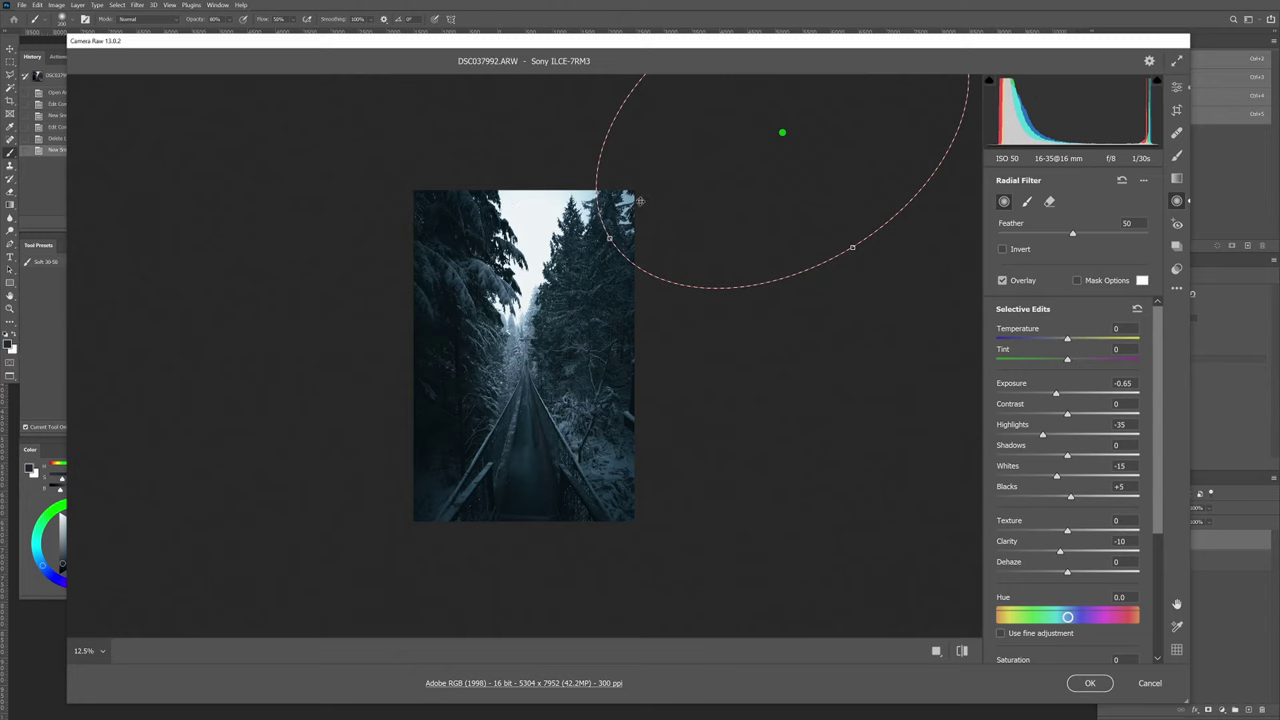
mouse_move(797, 191)
left_mouse_down()
mouse_move(708, 229)
mouse_move(682, 218)
mouse_move(720, 174)
mouse_move(643, 200)
mouse_move(813, 146)
mouse_move(803, 163)
mouse_move(834, 143)
mouse_move(790, 182)
left_mouse_up()
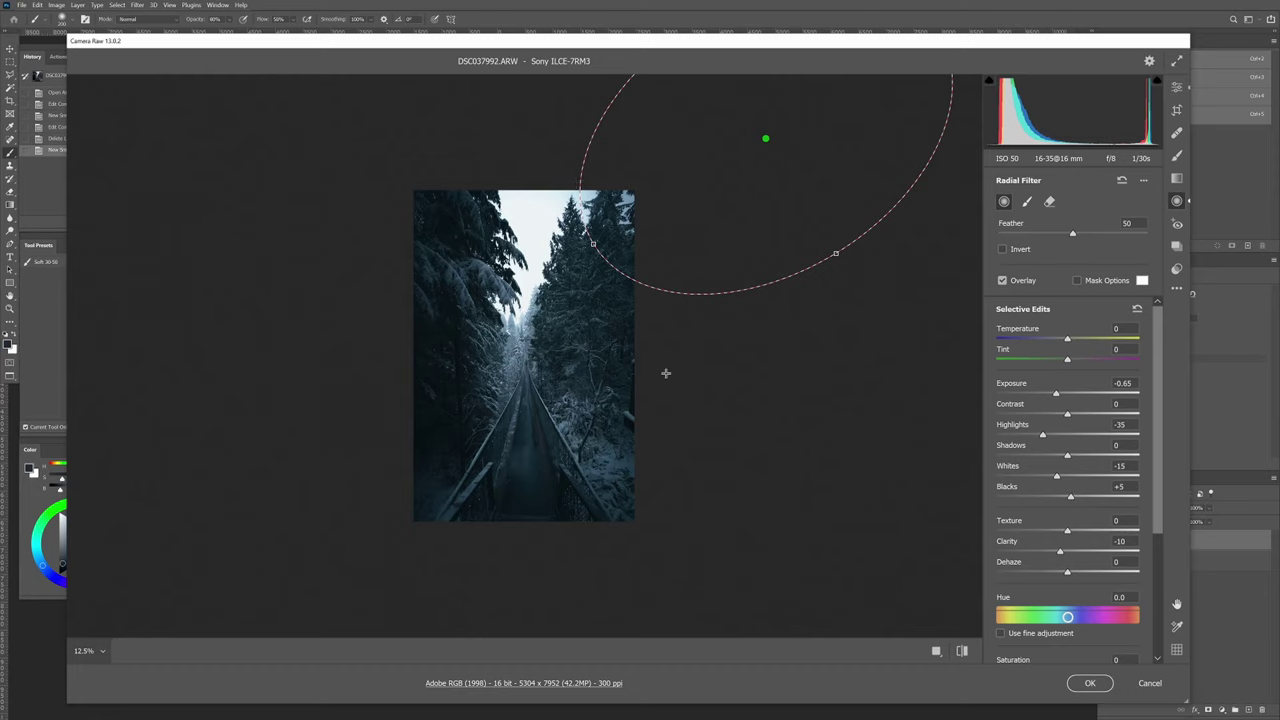
Draw a second darkening radial filter above the photo, stretched, narrowed and tilted over the upper-left trees.
left_click_drag(515, 100, 625, 205)
left_click_drag(530, 230, 528, 290)
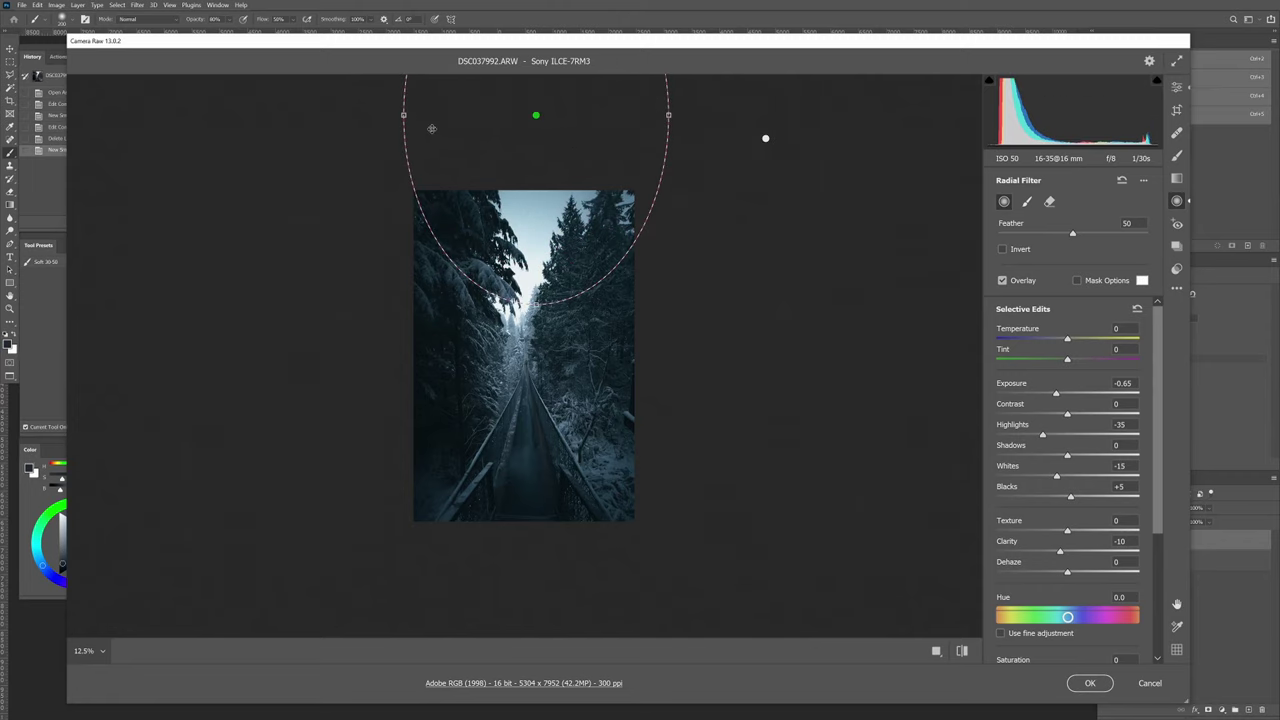
left_click_drag(405, 119, 430, 118)
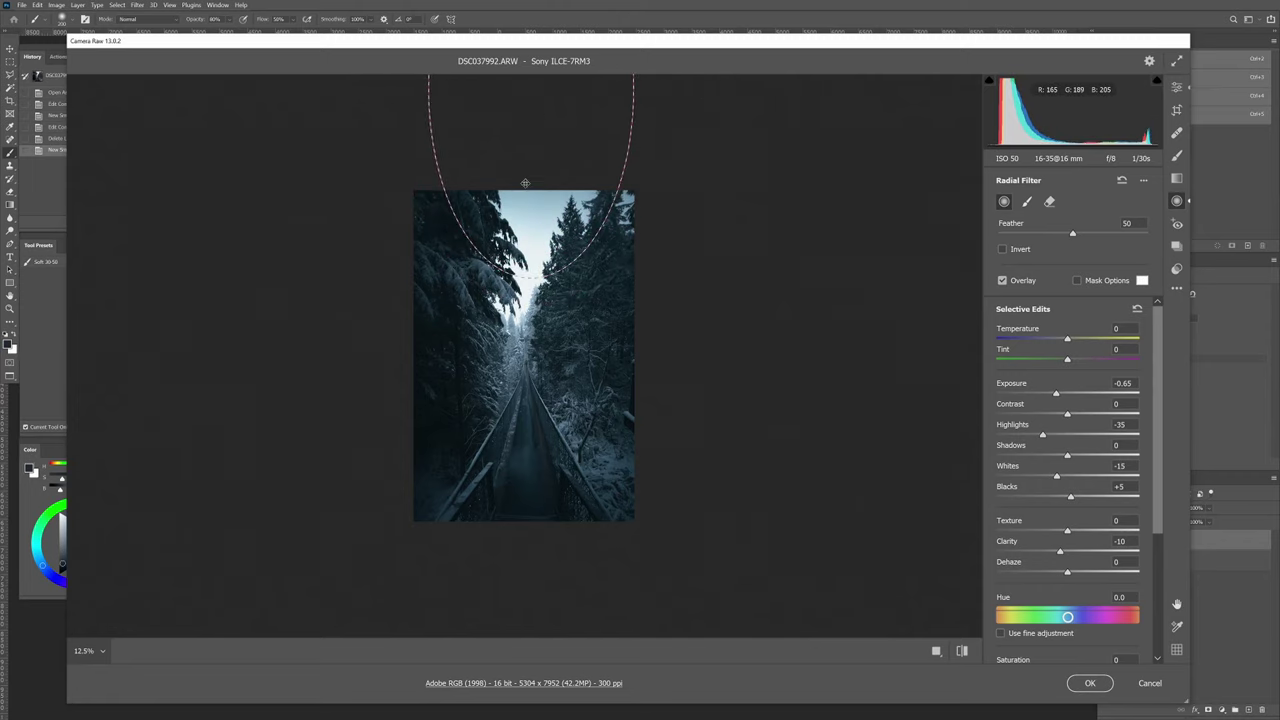
left_click_drag(653, 113, 600, 149)
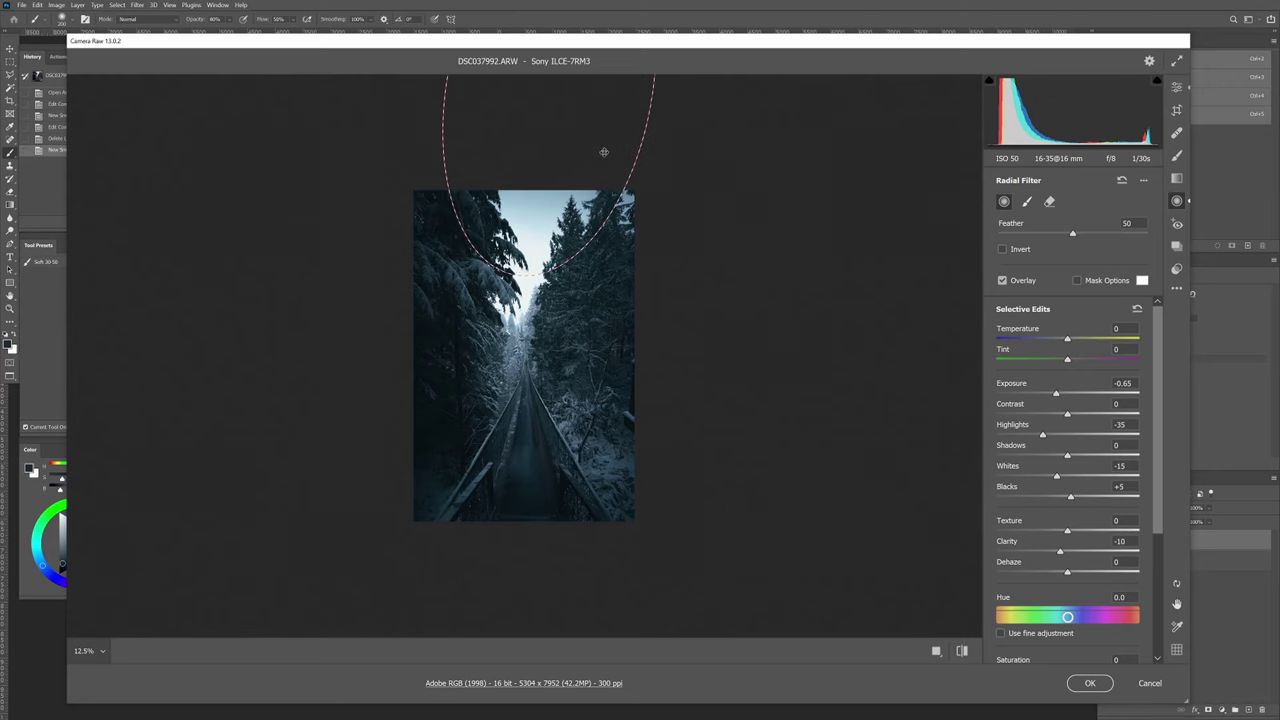
left_click(864, 302)
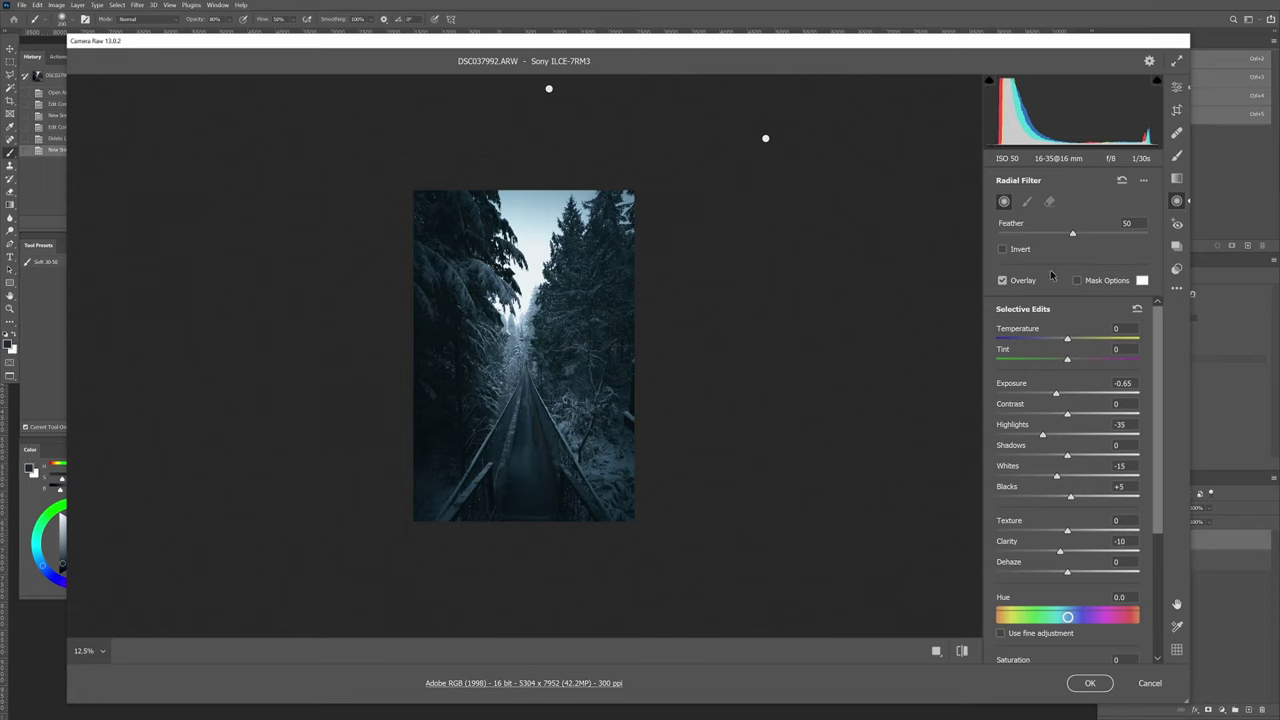
In the global tone curve, lower the white point's output to about 214.
left_click(1177, 88)
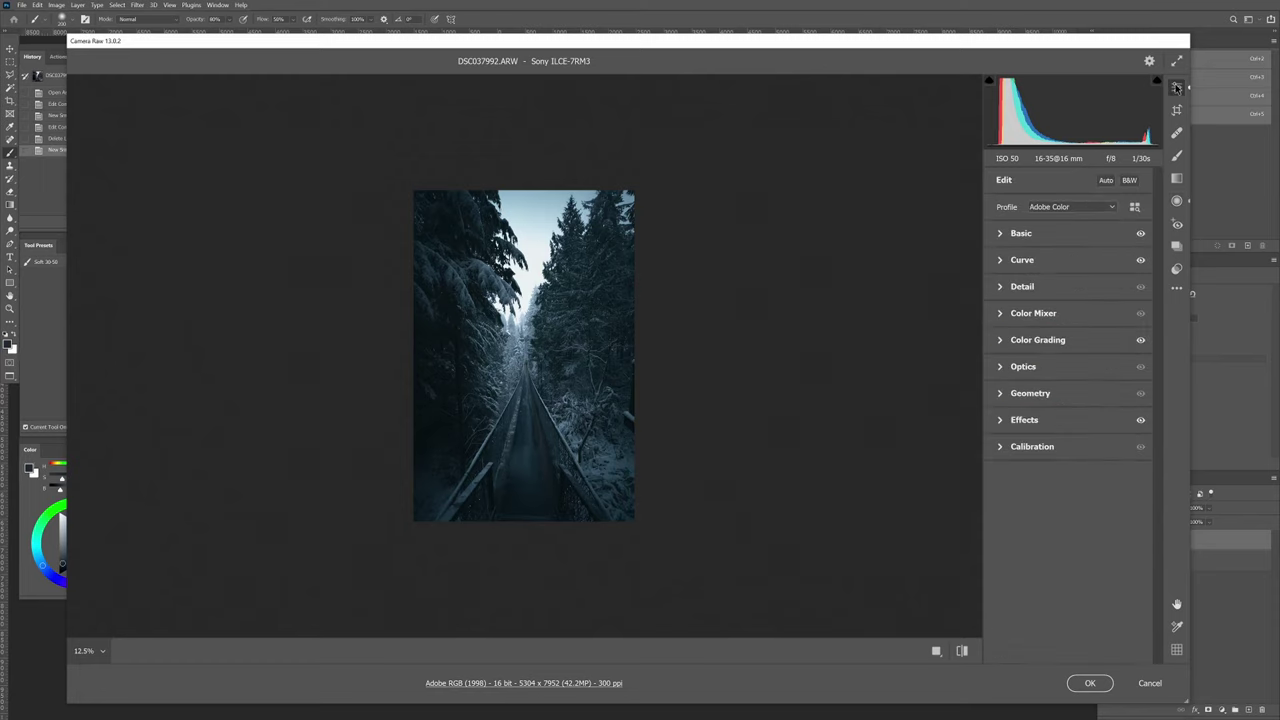
left_click(1001, 261)
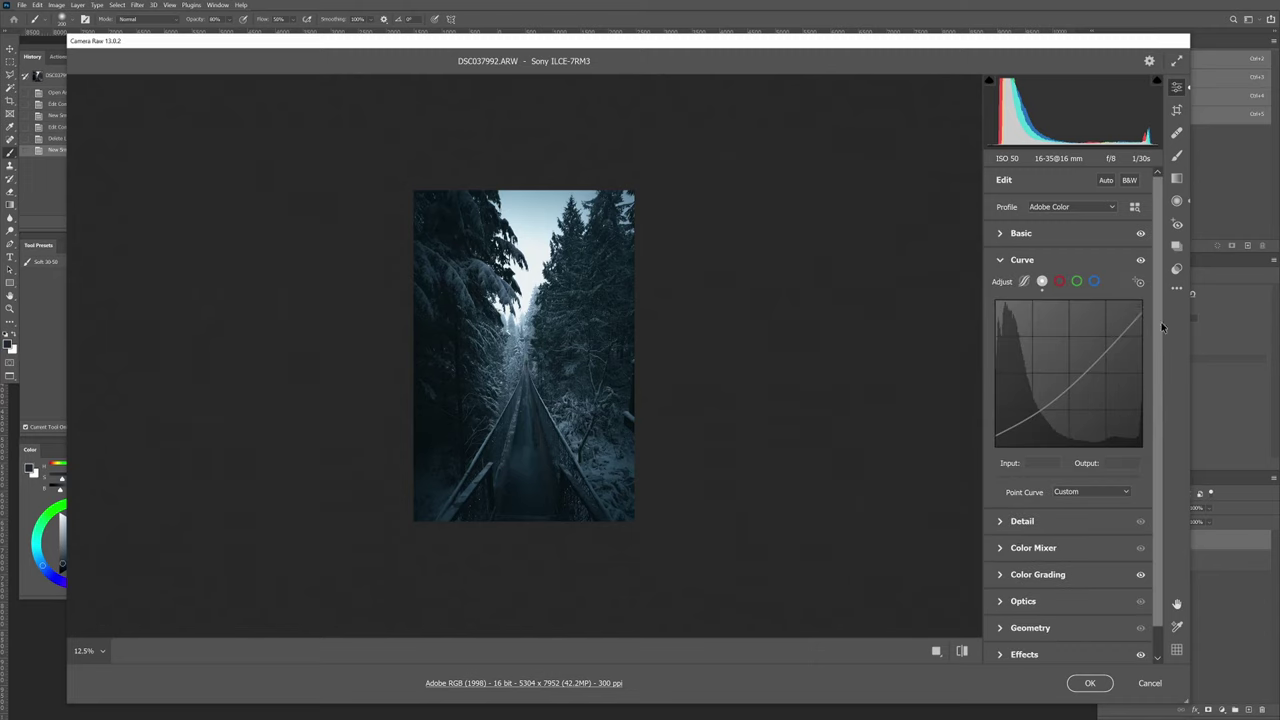
left_click_drag(1141, 314, 1141, 326)
Draw a small brightening radial filter (Exposure +0.35, Clarity -15) at the bridge's vanishing point.
left_click(1176, 201)
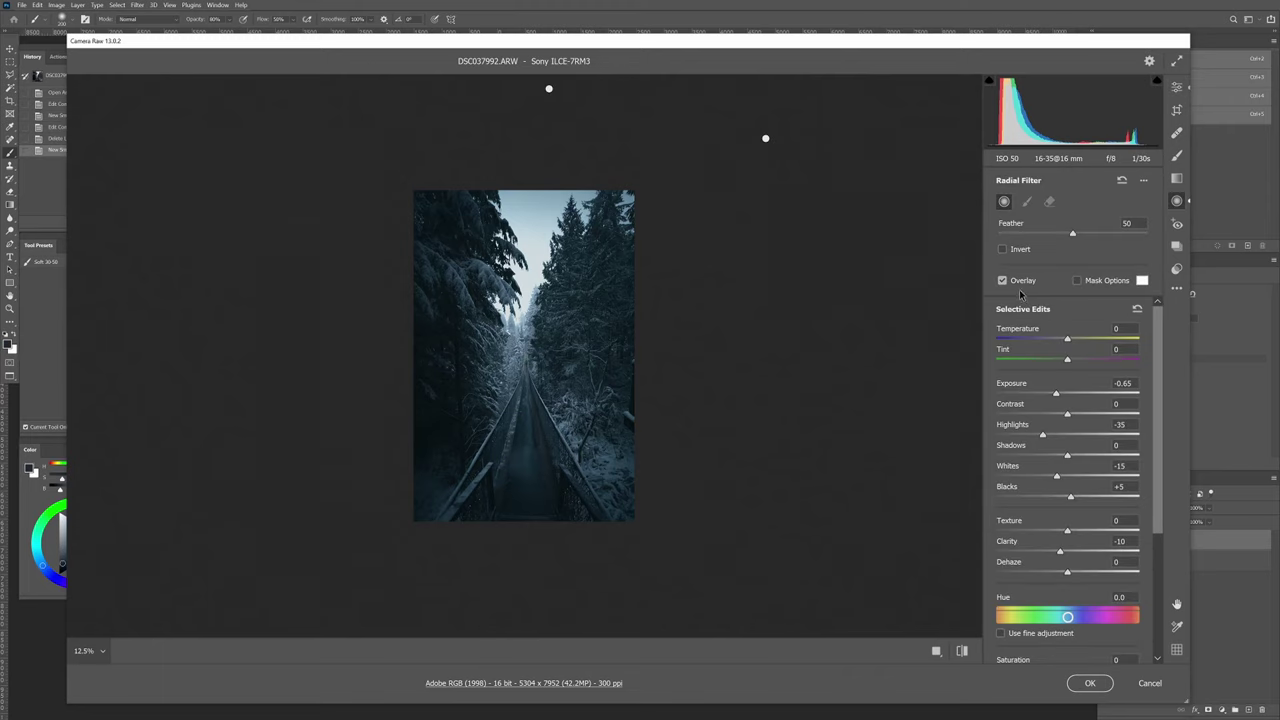
left_click(1075, 394)
left_click(1059, 438)
left_click(1062, 477)
left_click_drag(1067, 457, 1074, 457)
left_click_drag(1060, 552, 1058, 552)
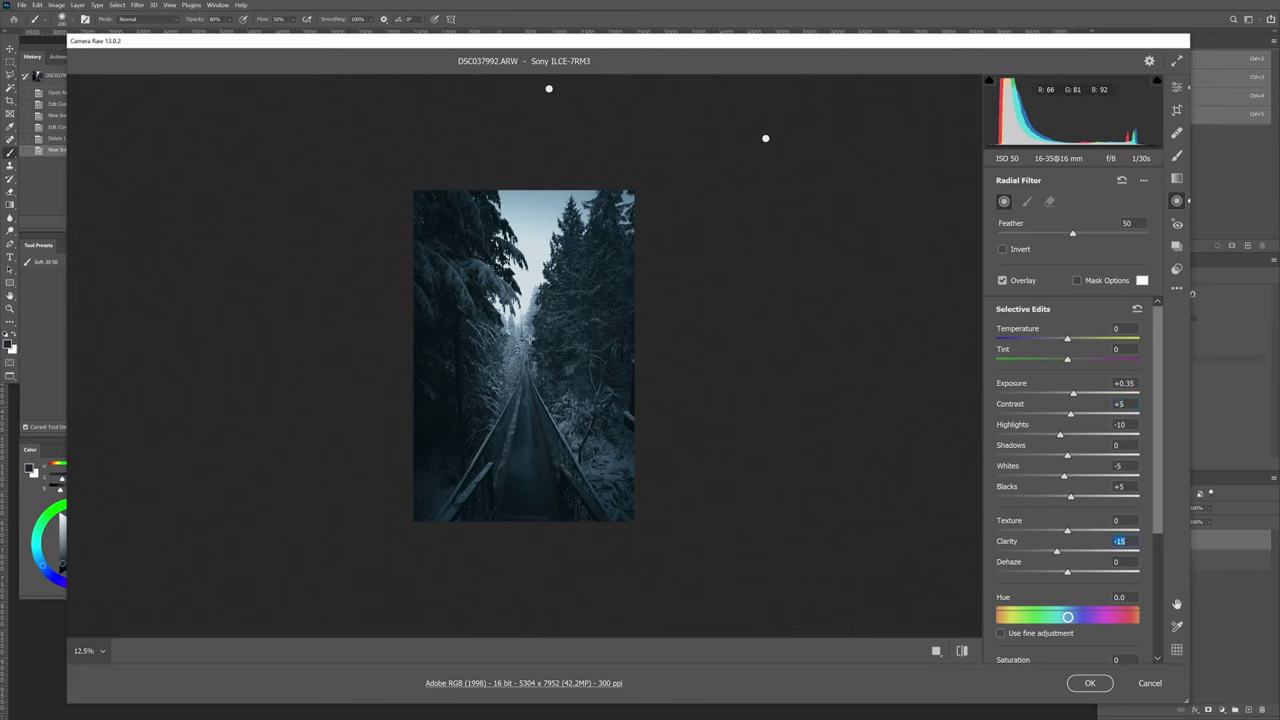
left_click_drag(522, 358, 536, 362)
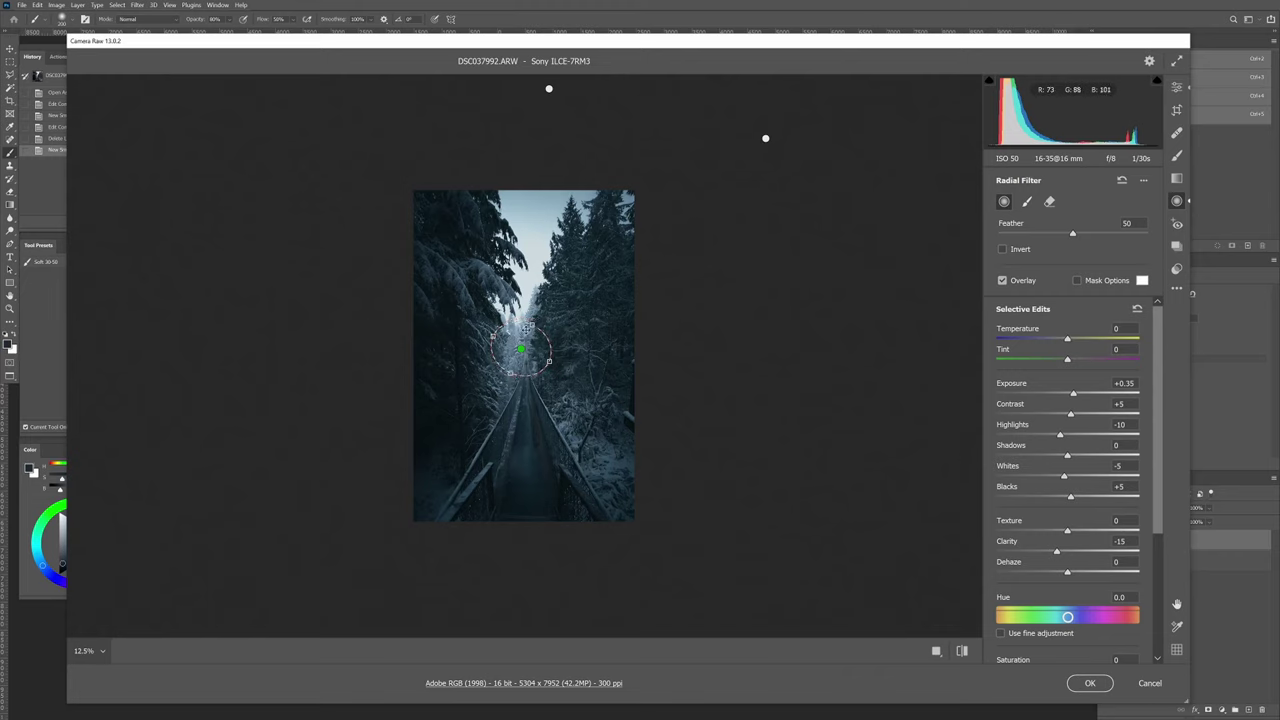
left_click(513, 343)
Remove stray filters, then rotate, shrink and reposition the centre radial filter along the bridge path.
left_click_drag(675, 383, 712, 408)
key("ctrl+z")
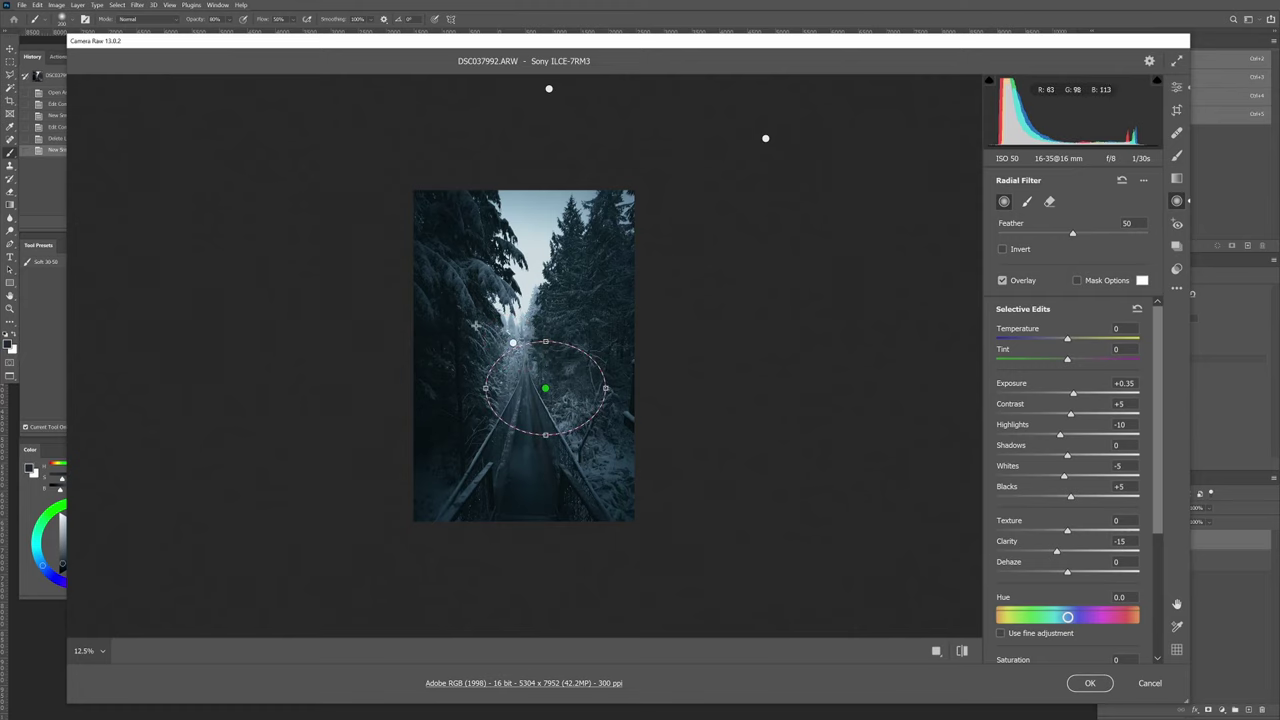
mouse_move(614, 390)
left_mouse_down()
mouse_move(601, 412)
mouse_move(591, 400)
left_mouse_up()
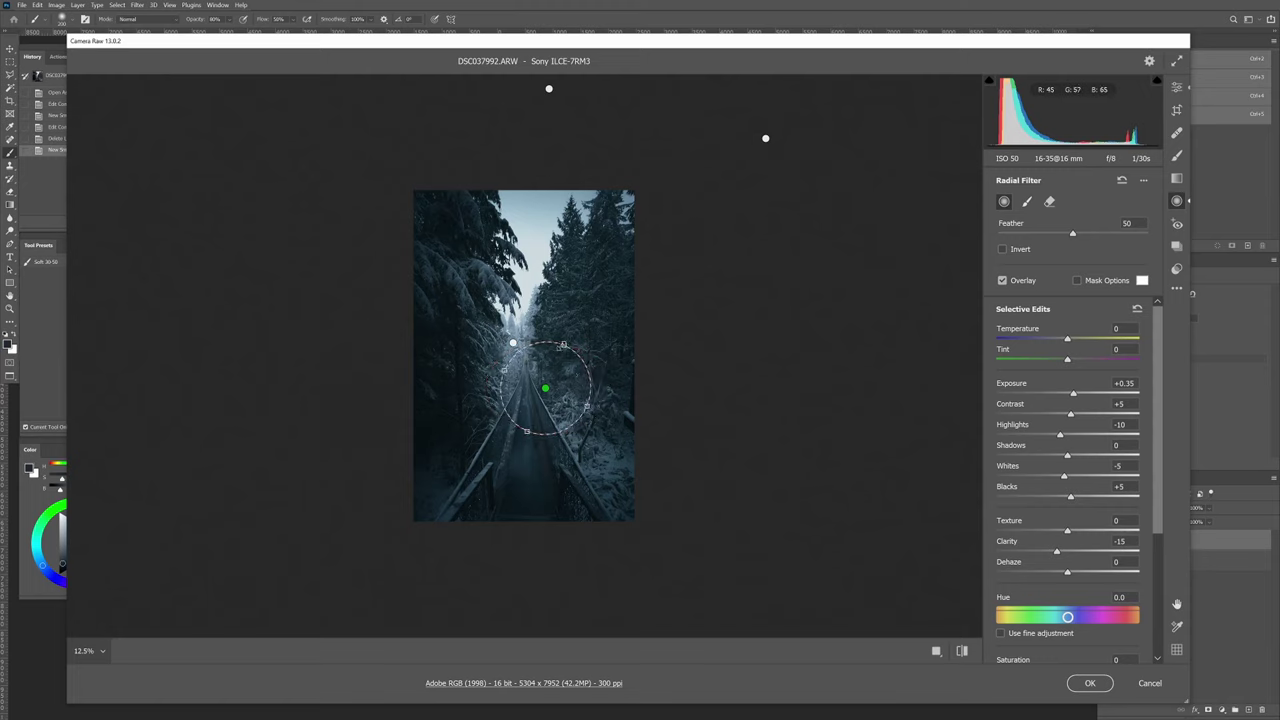
left_click_drag(562, 347, 559, 356)
left_click_drag(597, 402, 588, 430)
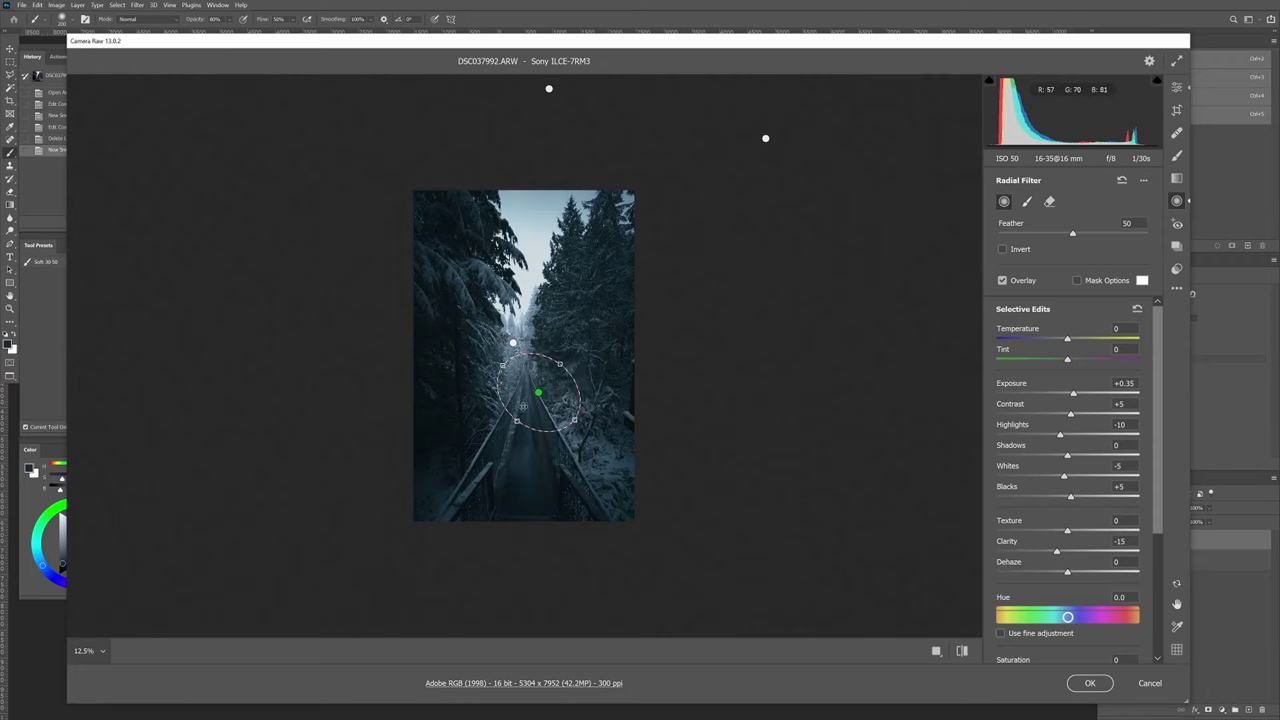
left_click(1073, 396)
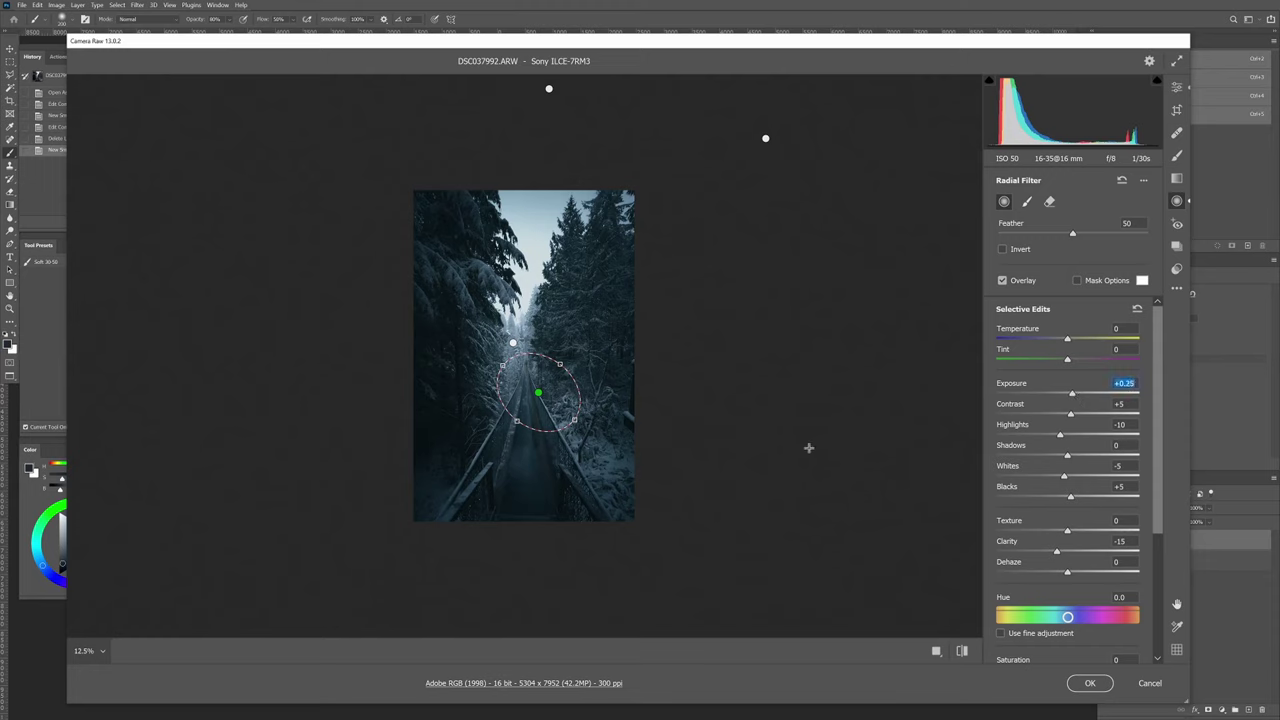
left_click(803, 449)
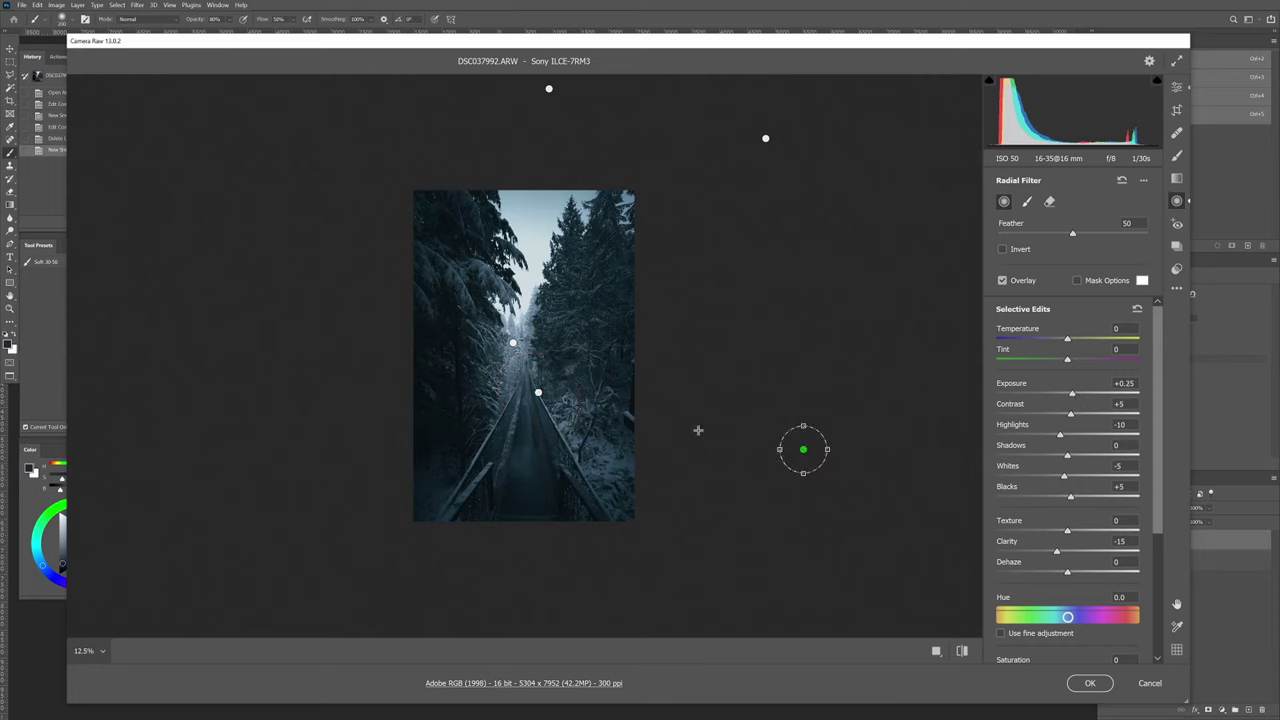
key("Delete")
Draw a tilted Exposure +0.15 radial filter over the bridge's near walkway.
left_click_drag(681, 480, 592, 473)
left_click_drag(579, 409, 578, 492)
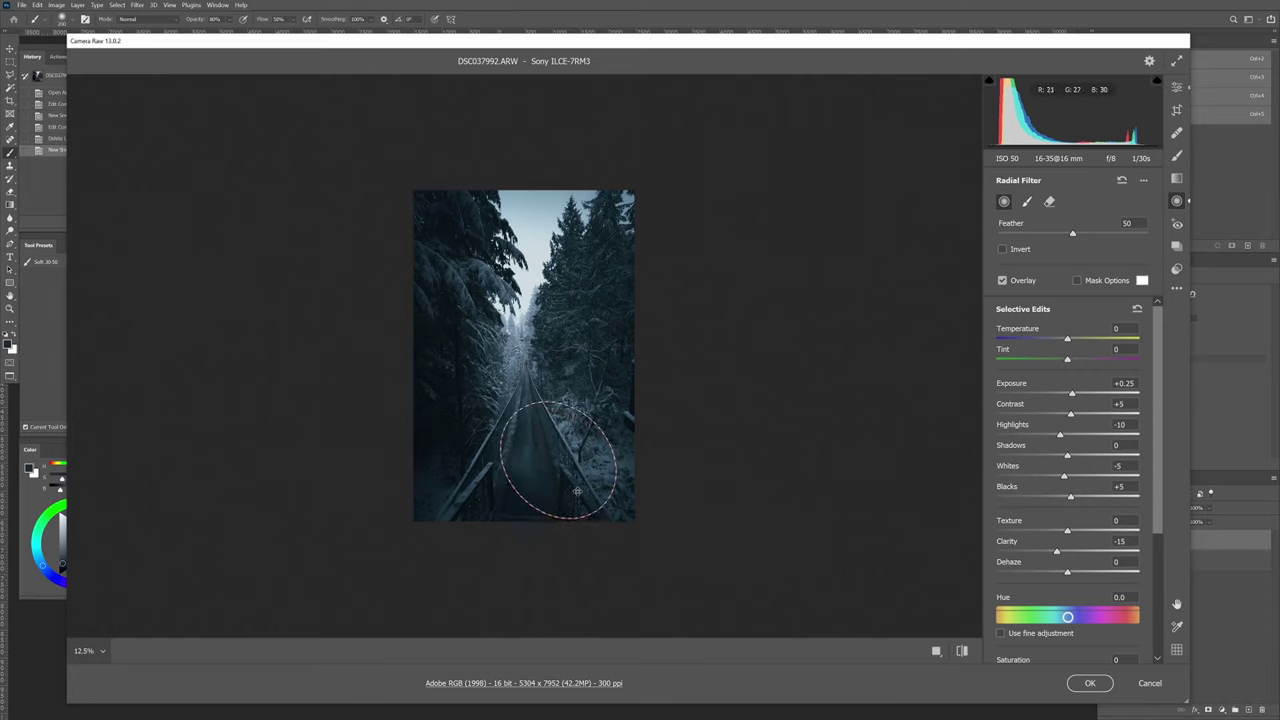
left_click(1072, 395)
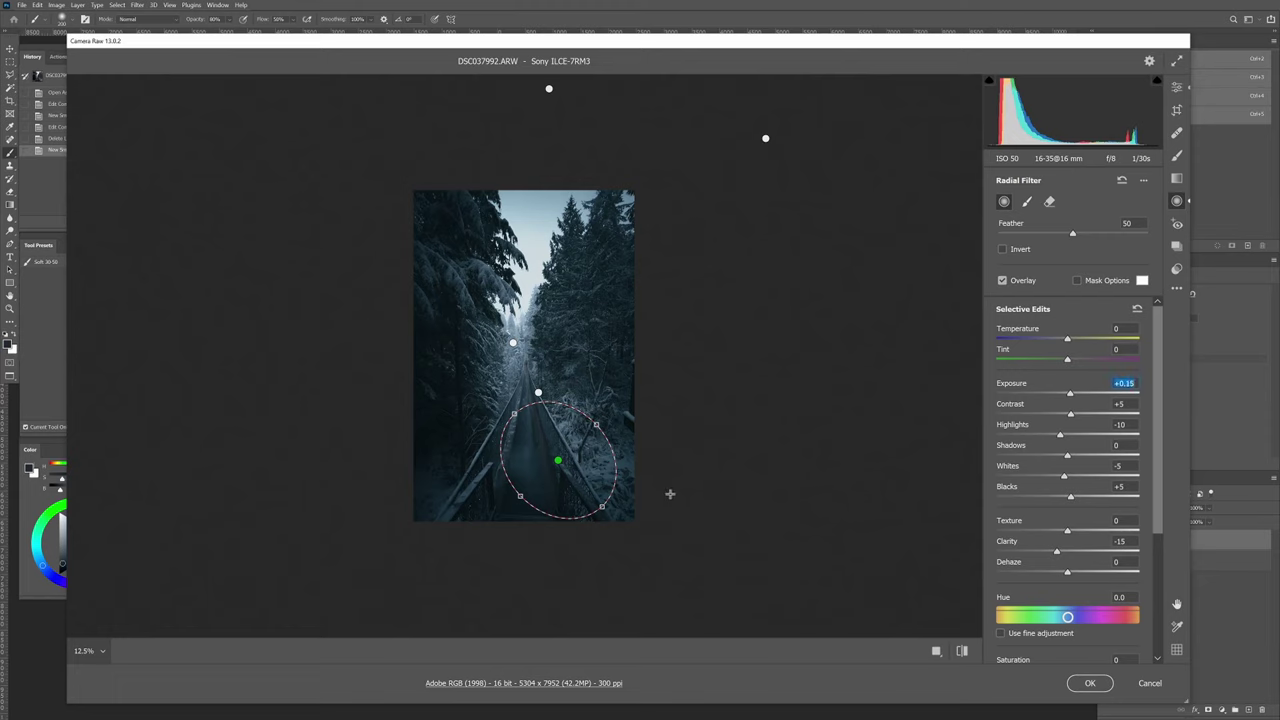
Compare the edited photo against its unedited look.
key("e")
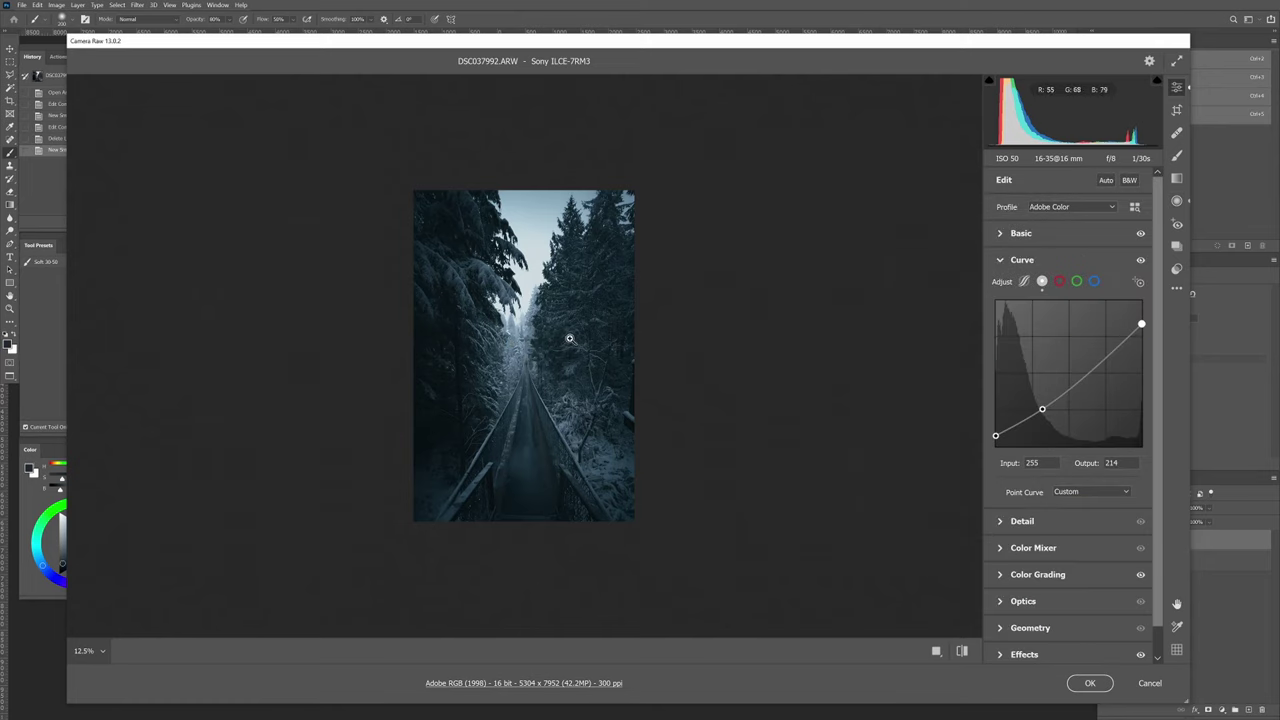
key("p")
key("p")
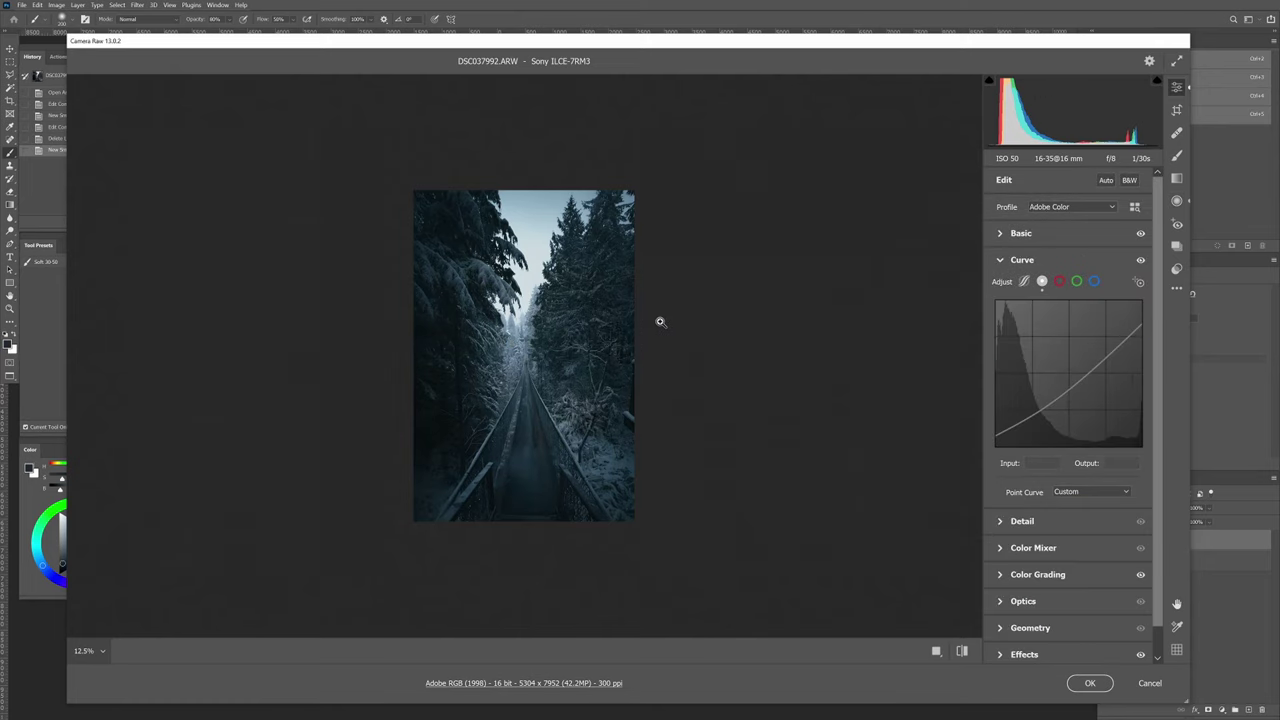
key("p")
key("p")
left_click(1177, 268)
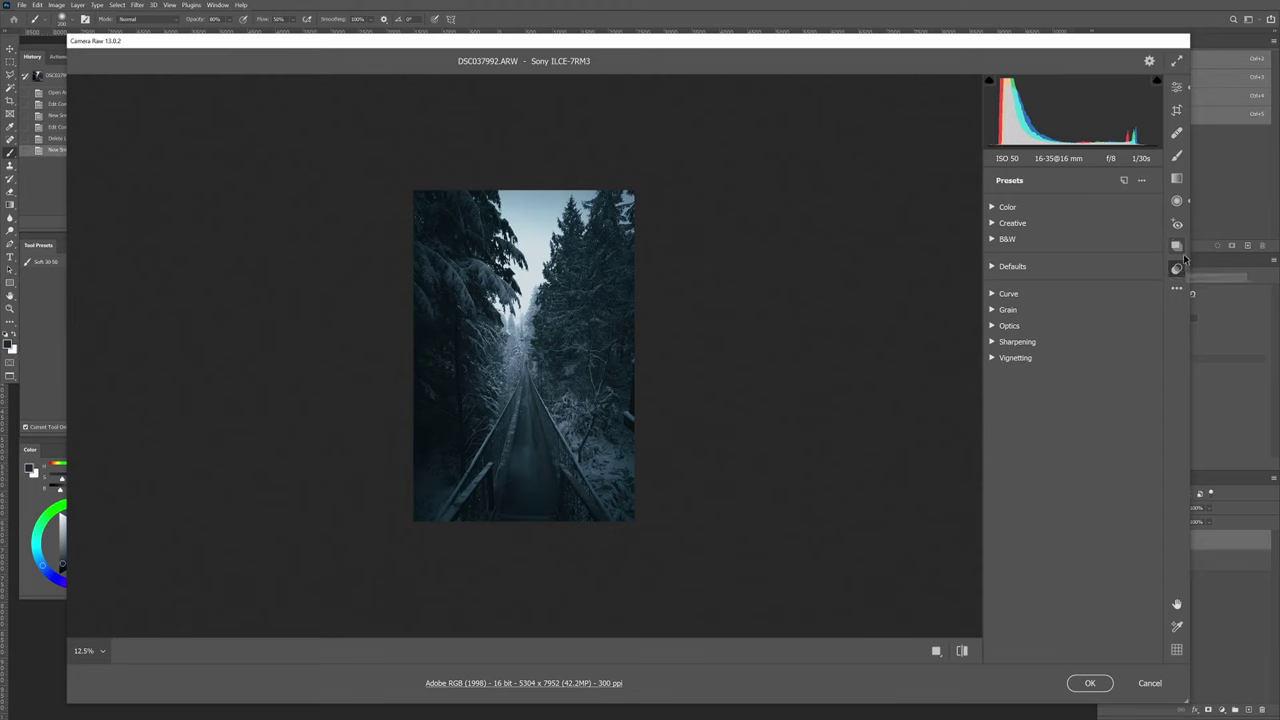
Add a small Exposure 0.00 radial filter (Highlights -20, Whites -10) near the path's far end.
left_click(1180, 206)
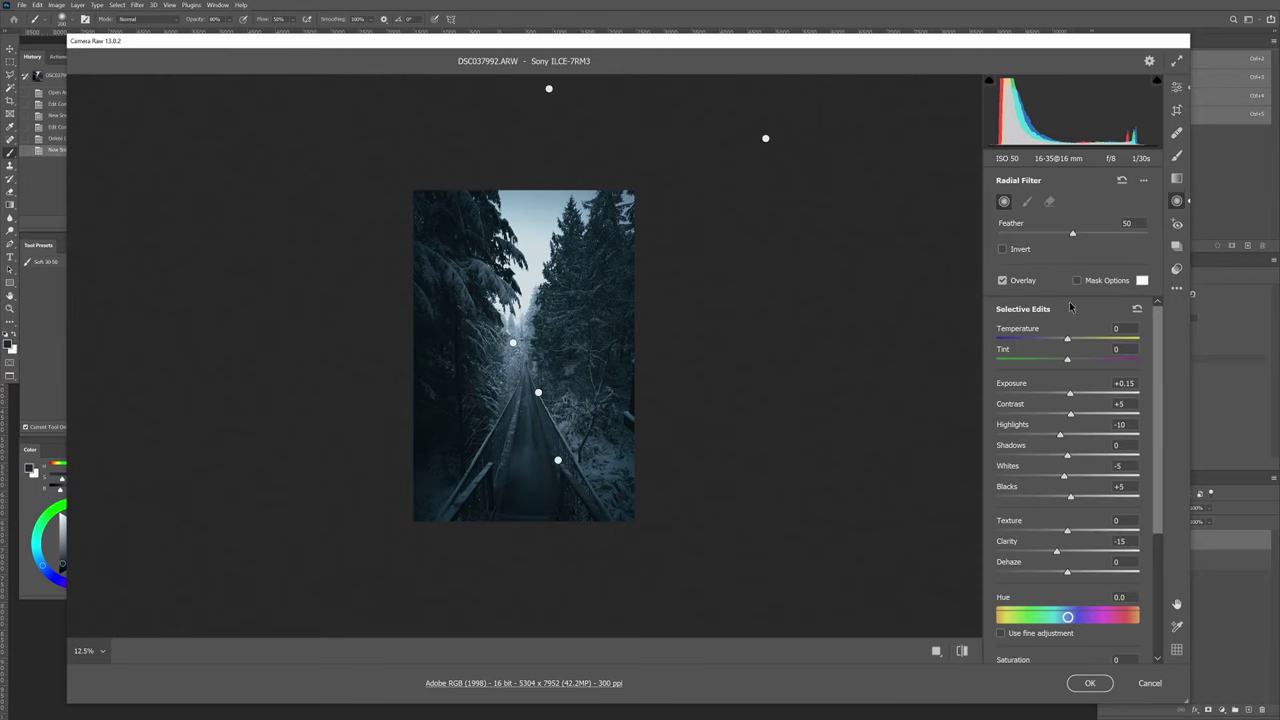
left_click(1068, 395)
left_click_drag(1067, 394, 1060, 479)
mouse_move(513, 315)
left_mouse_down()
mouse_move(530, 332)
mouse_move(522, 325)
left_mouse_up()
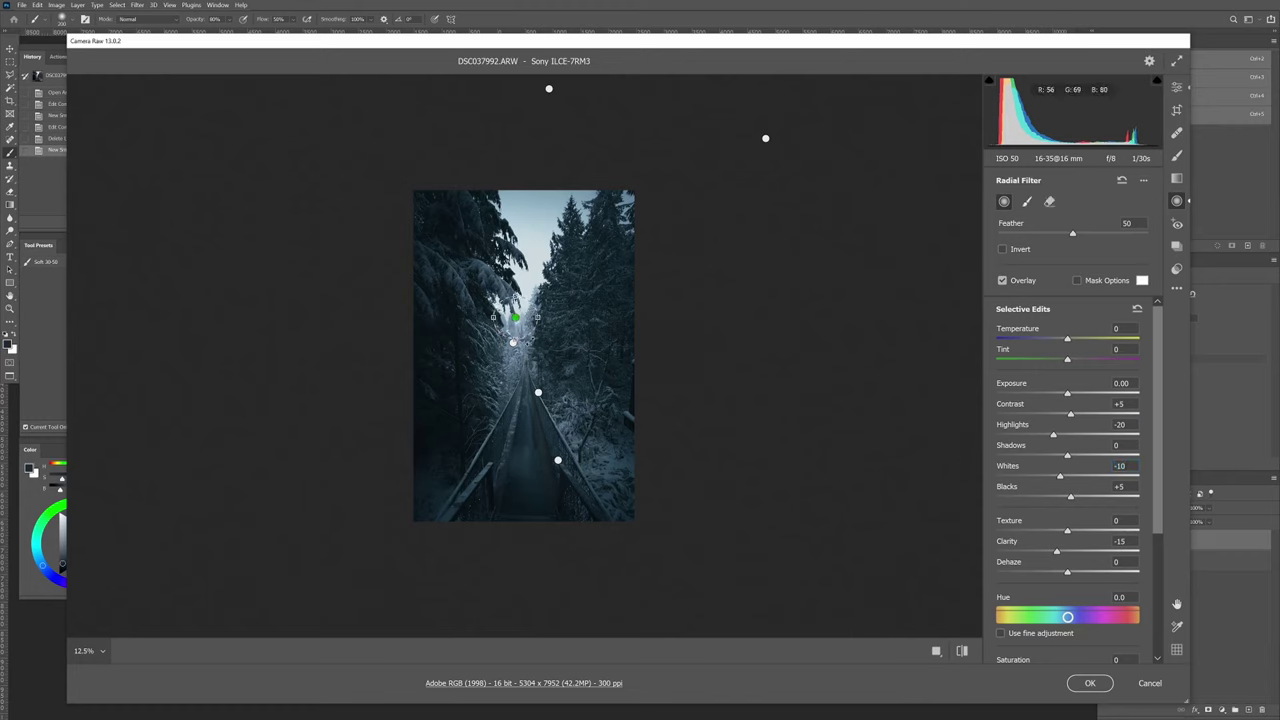
key("Delete")
Return to the main edit settings and check the before/after view.
key("e")
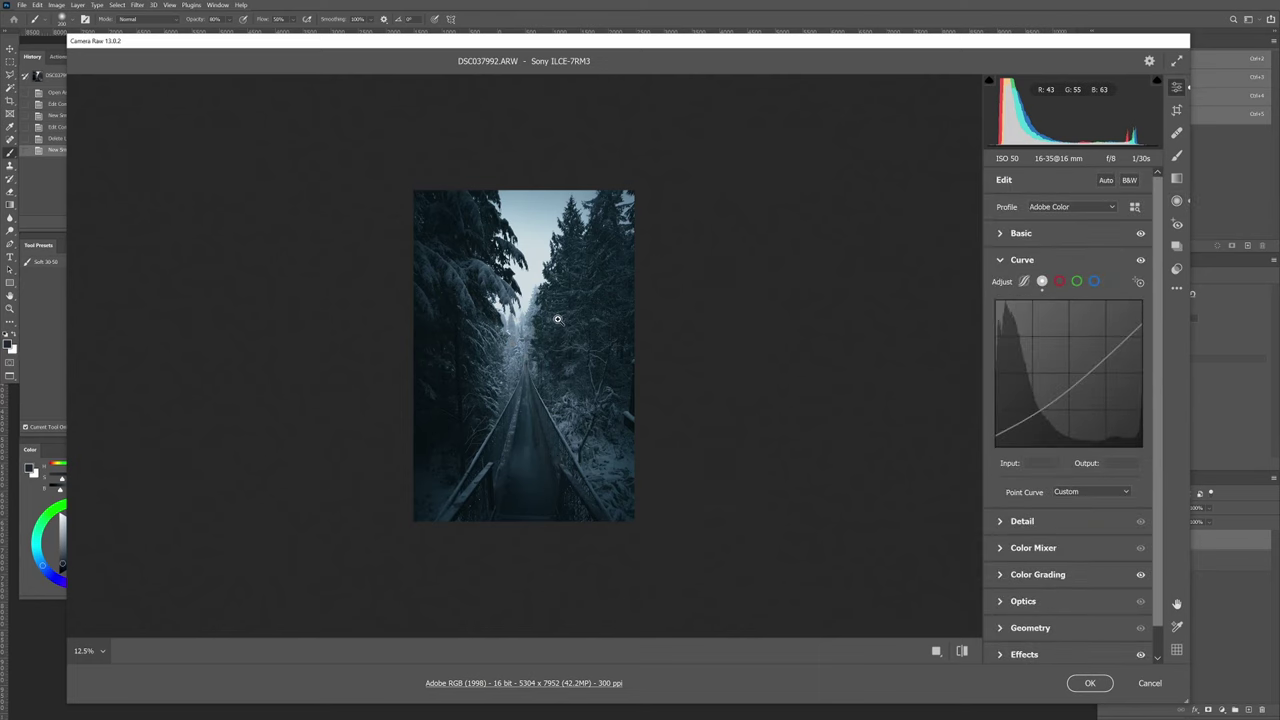
key("backslash")
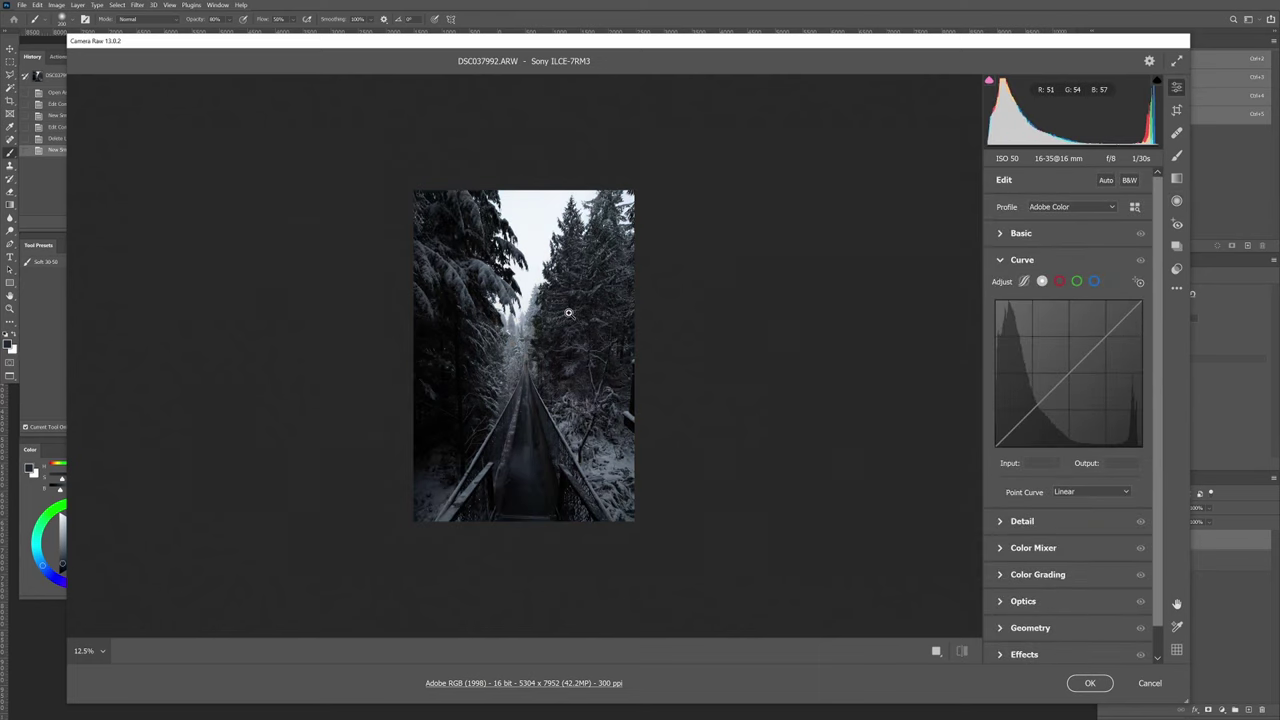
key("backslash")
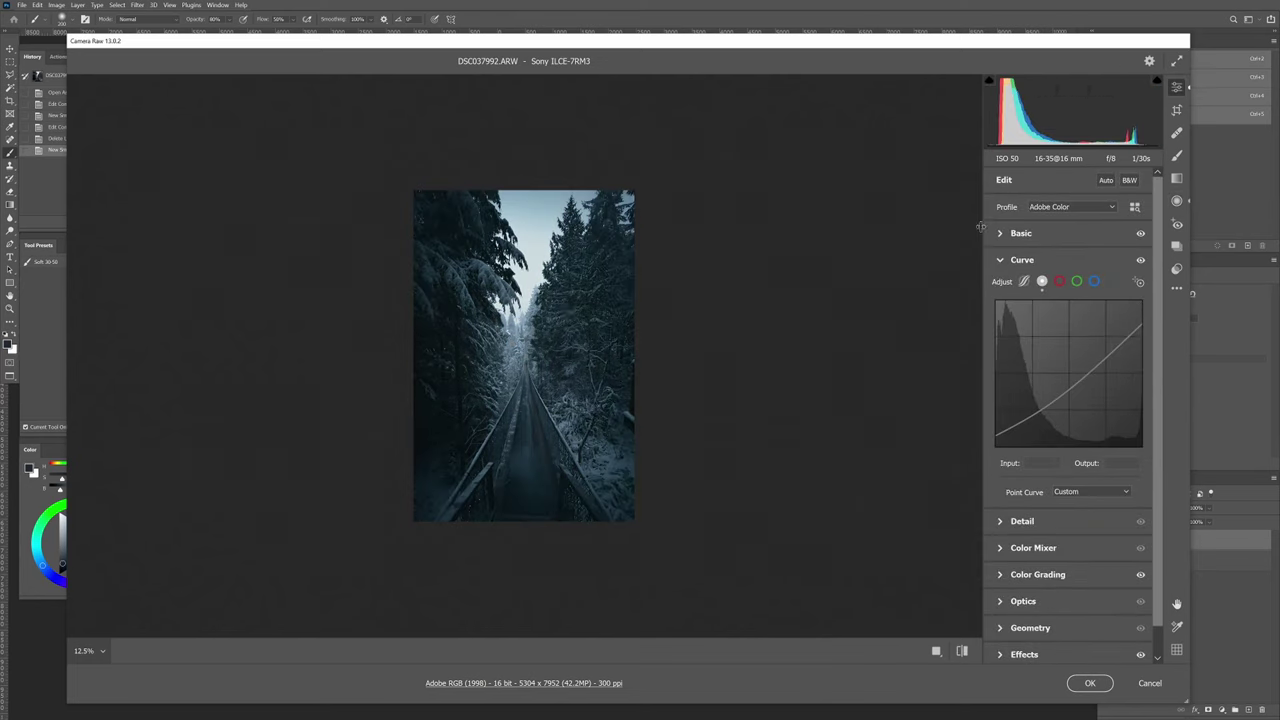
Draw a tilted oval radial filter (Exposure +0.15, Highlights -5) over the bridge's middle.
left_click(1177, 201)
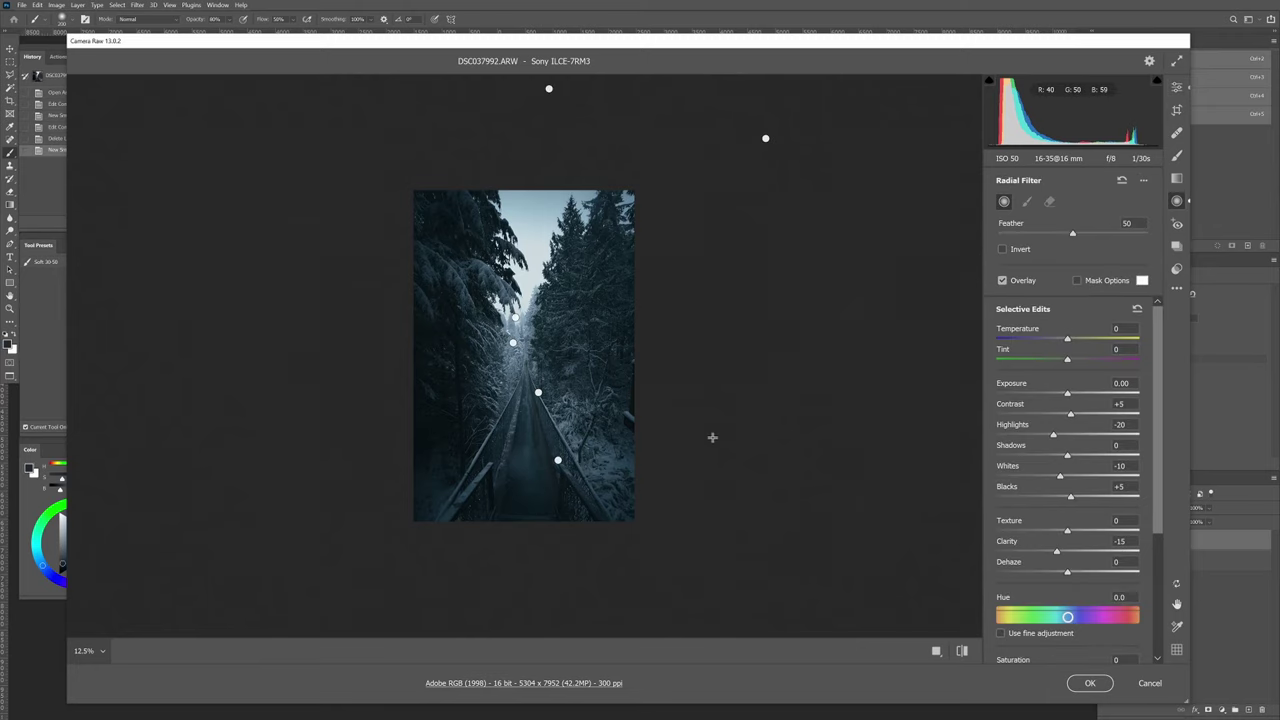
left_click_drag(1067, 393, 1070, 395)
left_click_drag(1053, 436, 1064, 437)
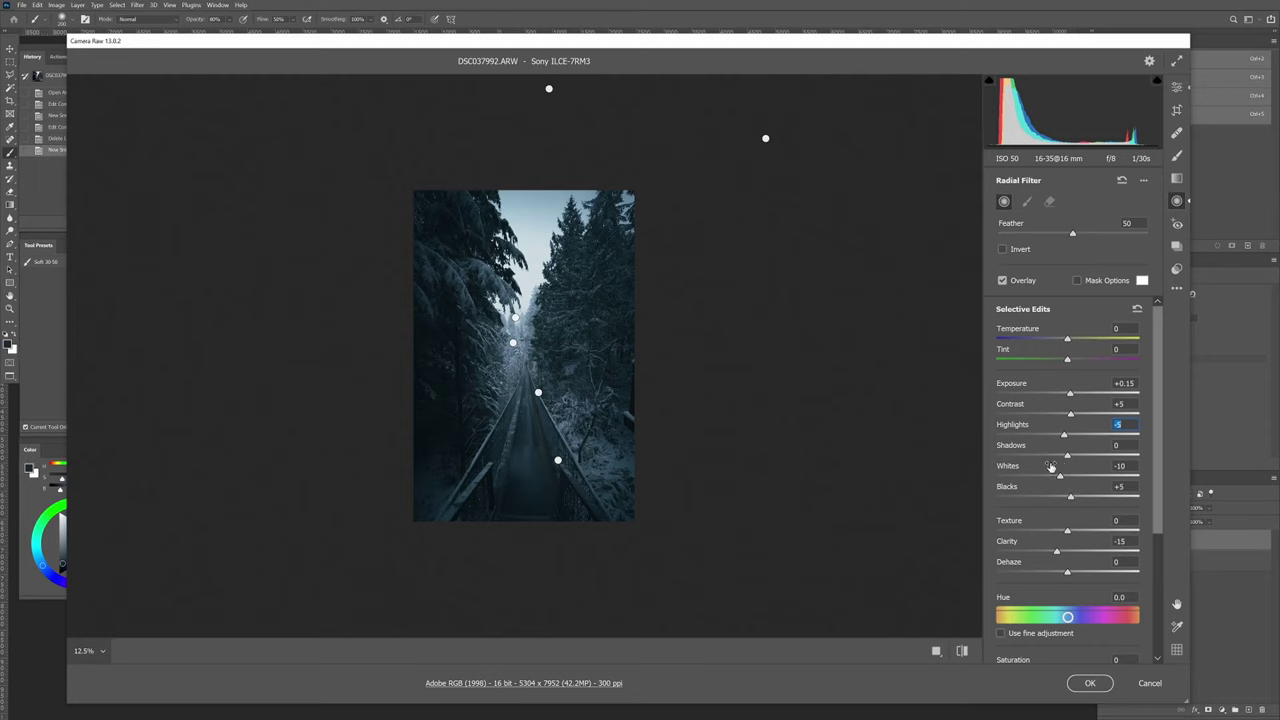
mouse_move(711, 405)
left_mouse_down()
mouse_move(757, 477)
mouse_move(732, 512)
mouse_move(741, 462)
left_mouse_up()
mouse_move(777, 400)
left_mouse_down()
mouse_move(766, 360)
mouse_move(766, 374)
left_mouse_up()
left_click_drag(734, 425, 565, 398)
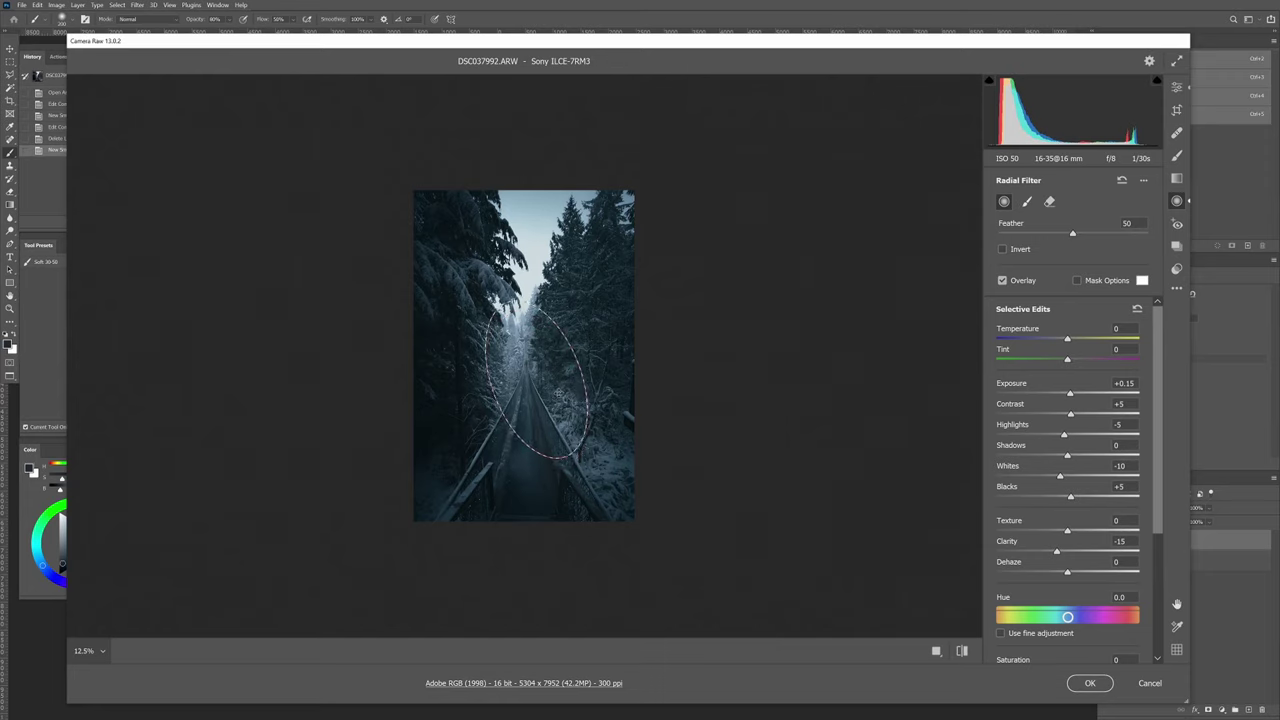
Return to the main edits, compare with the original, and show the Basic panel.
key("e")
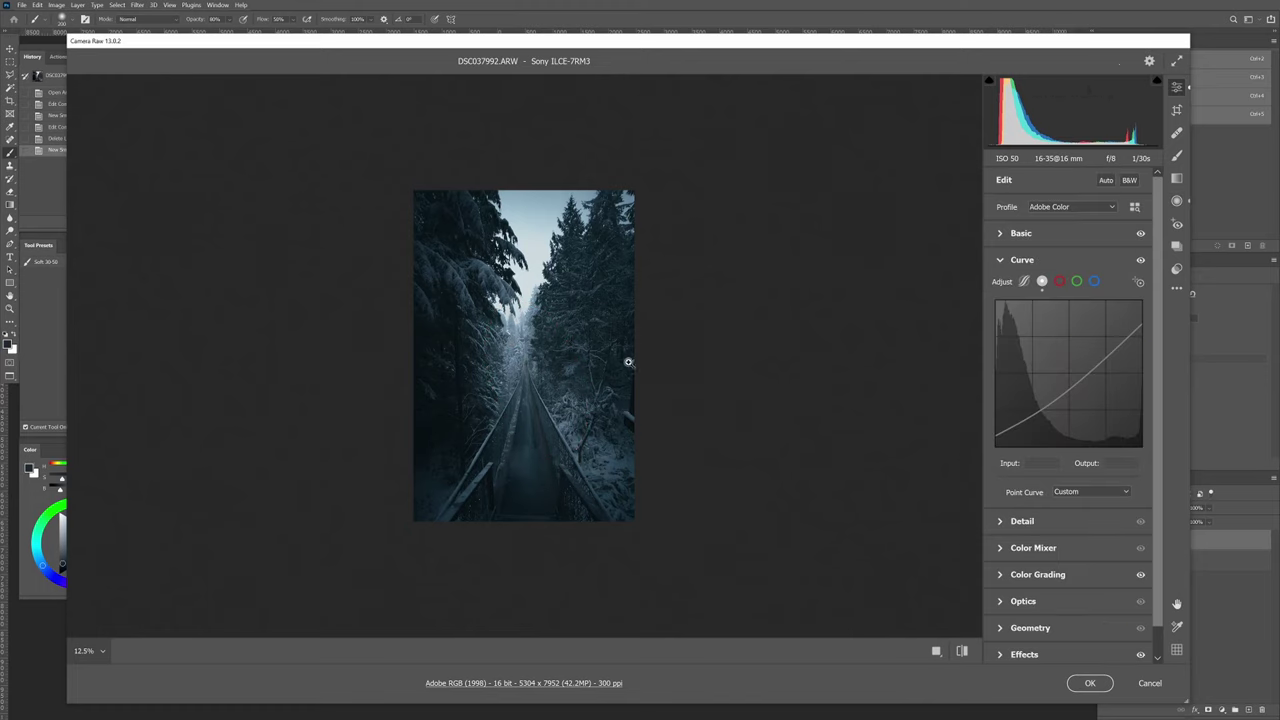
key("backslash")
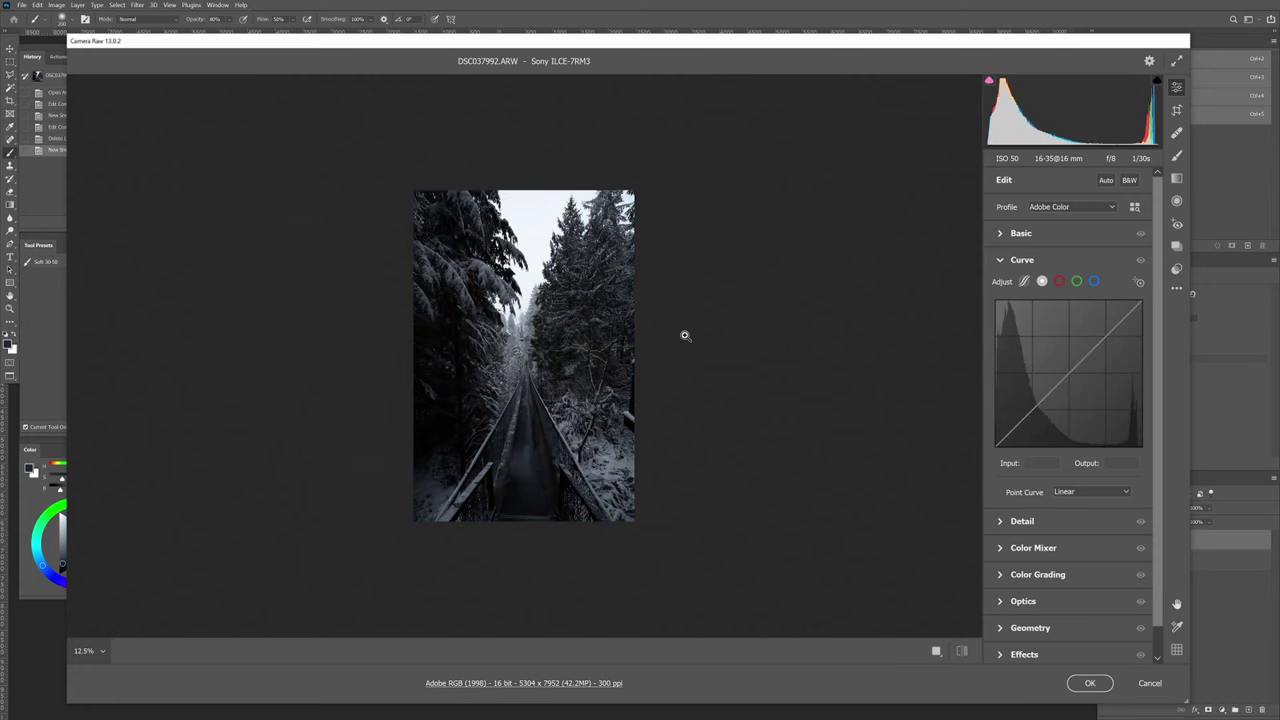
key("backslash")
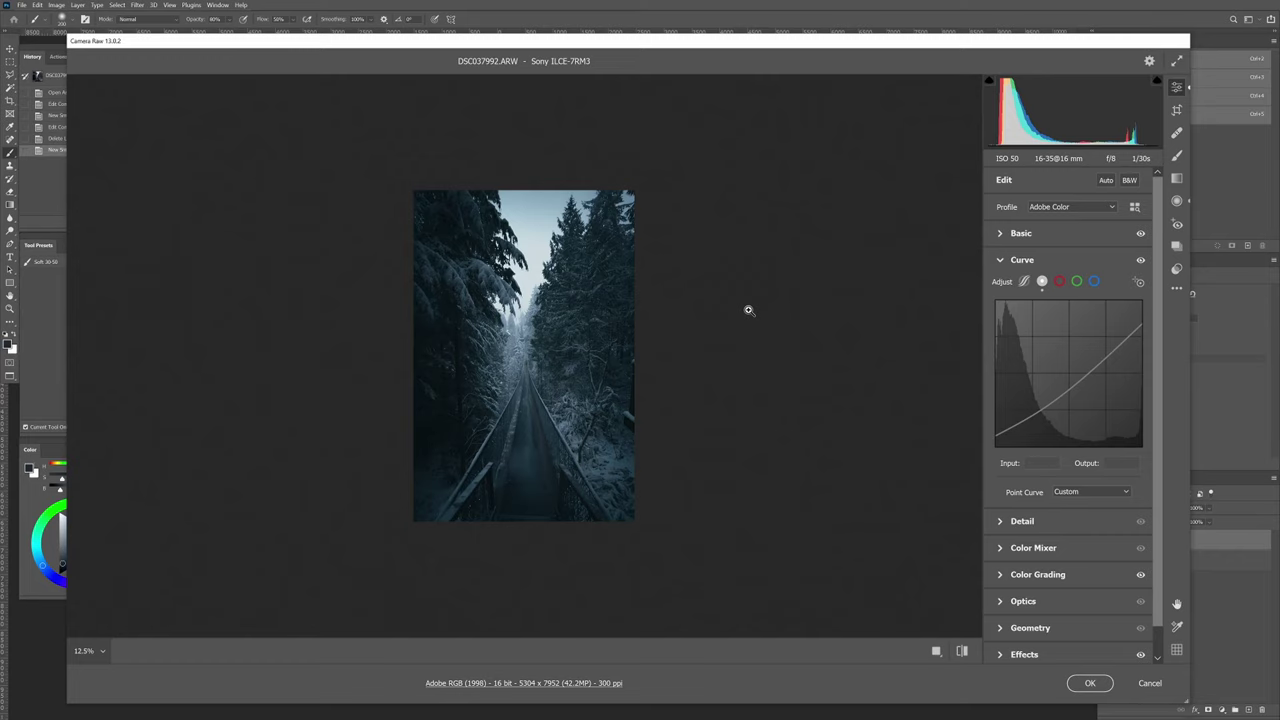
left_click(1020, 233)
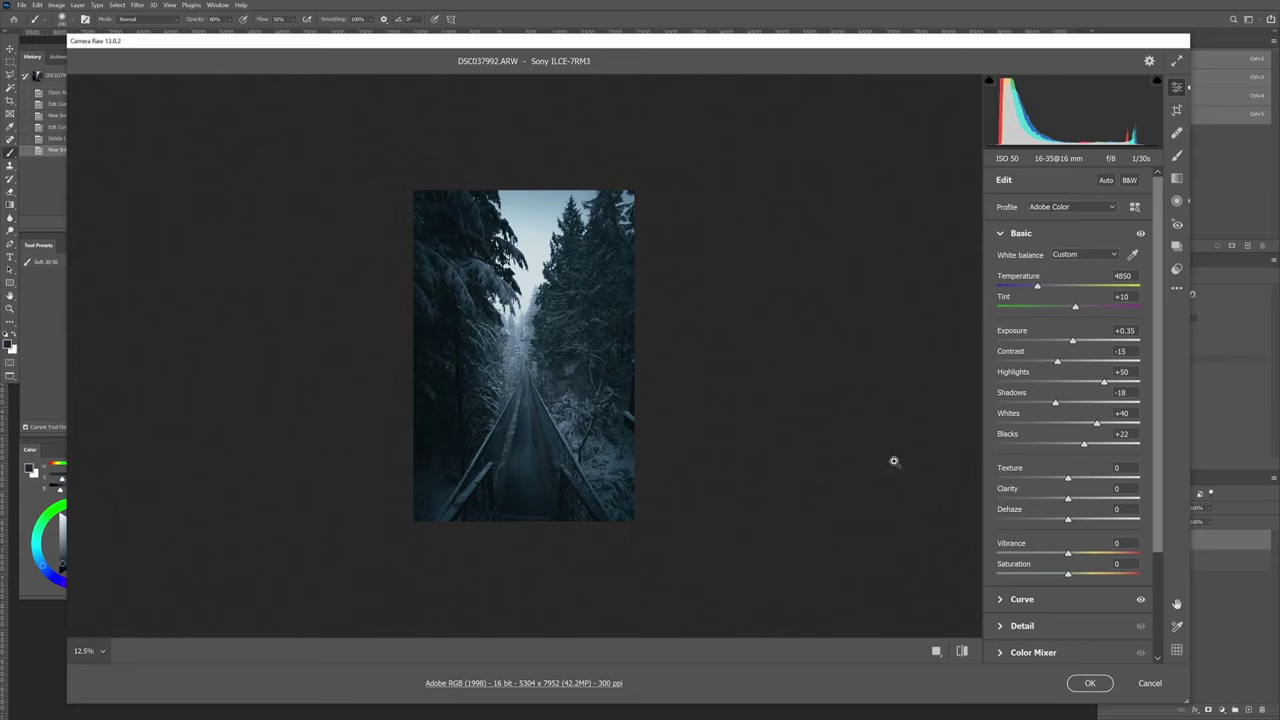
In the Basic panel, raise Saturation to +50, drop Clarity to -10 and lift Texture to +10.
left_click(1068, 575)
left_click_drag(1071, 572, 1104, 580)
left_click_drag(1105, 577, 1109, 578)
left_click_drag(1068, 500, 1060, 501)
left_click_drag(1067, 479, 1080, 481)
Zoom into the bridge and settle Detail Sharpening at 40 after testing lower and stronger amounts.
scroll(1001, 600, "down", 2)
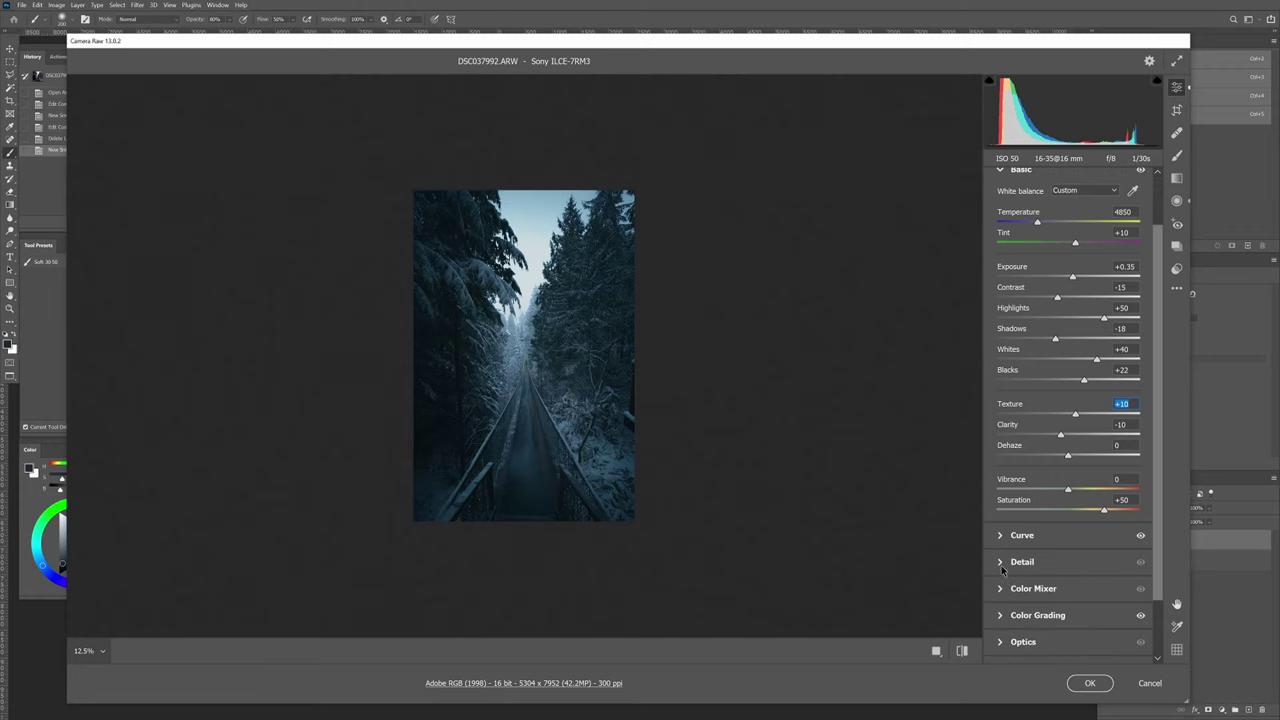
left_click(1001, 565)
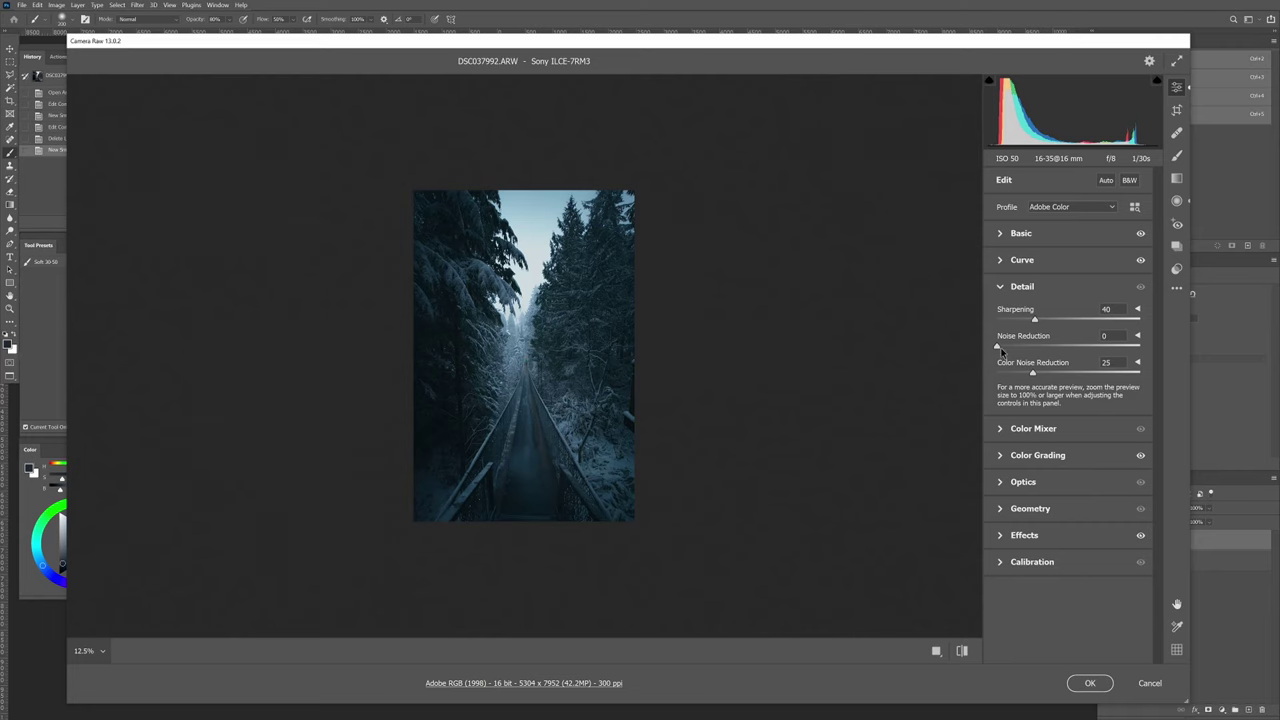
left_click_drag(531, 387, 665, 125)
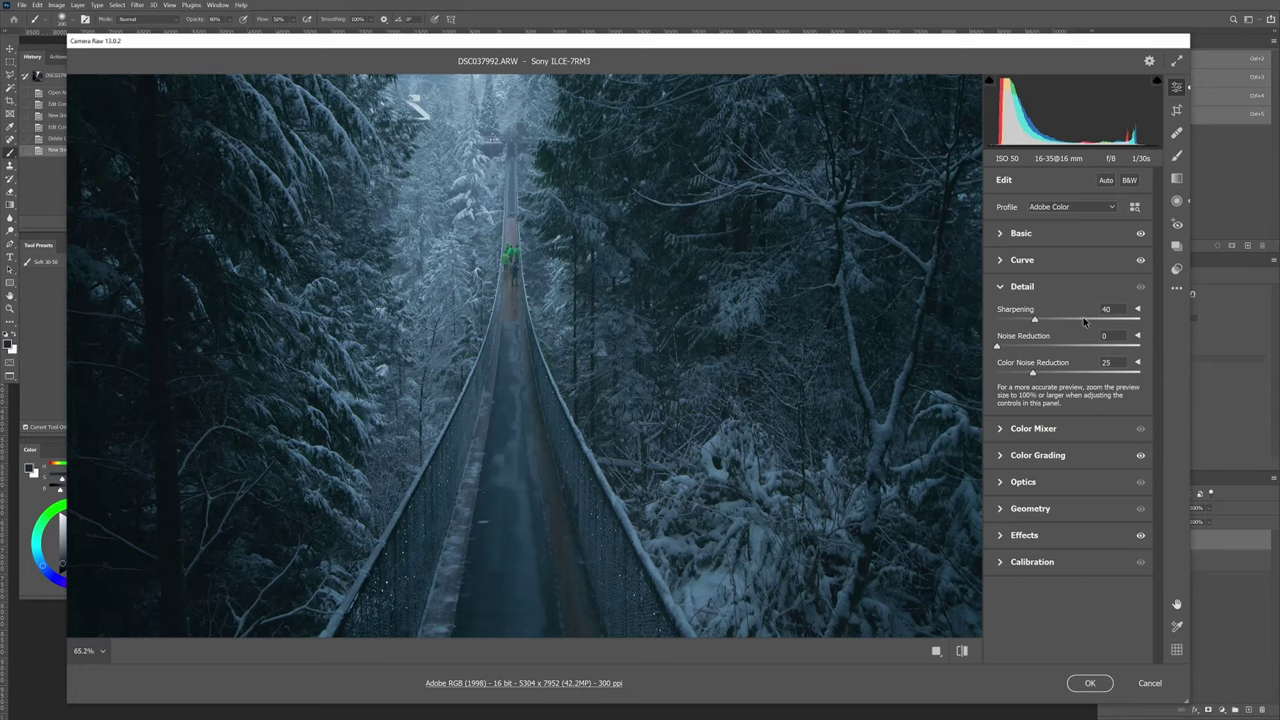
mouse_move(1086, 319)
left_mouse_down()
mouse_move(1037, 324)
mouse_move(1071, 325)
left_mouse_up()
mouse_move(1105, 322)
left_mouse_down()
mouse_move(1121, 324)
mouse_move(1066, 322)
mouse_move(1094, 322)
left_mouse_up()
left_click_drag(1041, 319, 1033, 324)
With the photo fit to view, add a tone curve point at input 154, output 142 for an S-curve.
left_click(1022, 286)
left_click(717, 254)
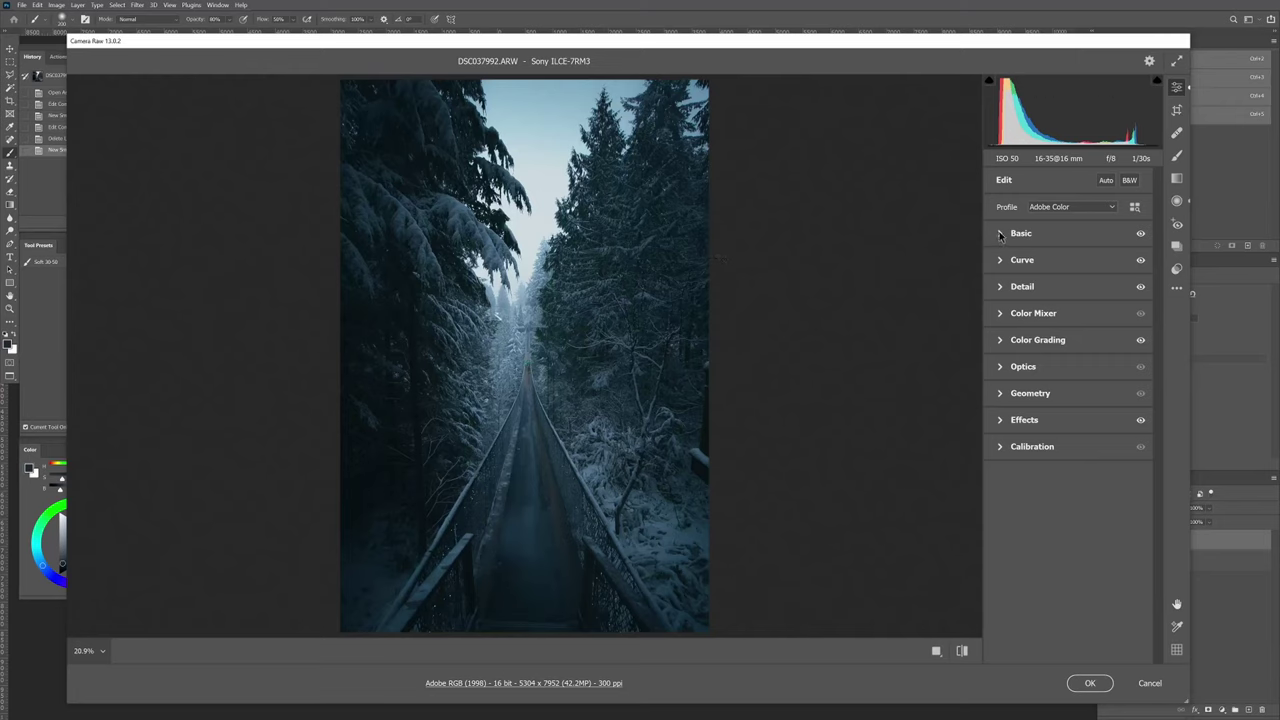
left_click(999, 260)
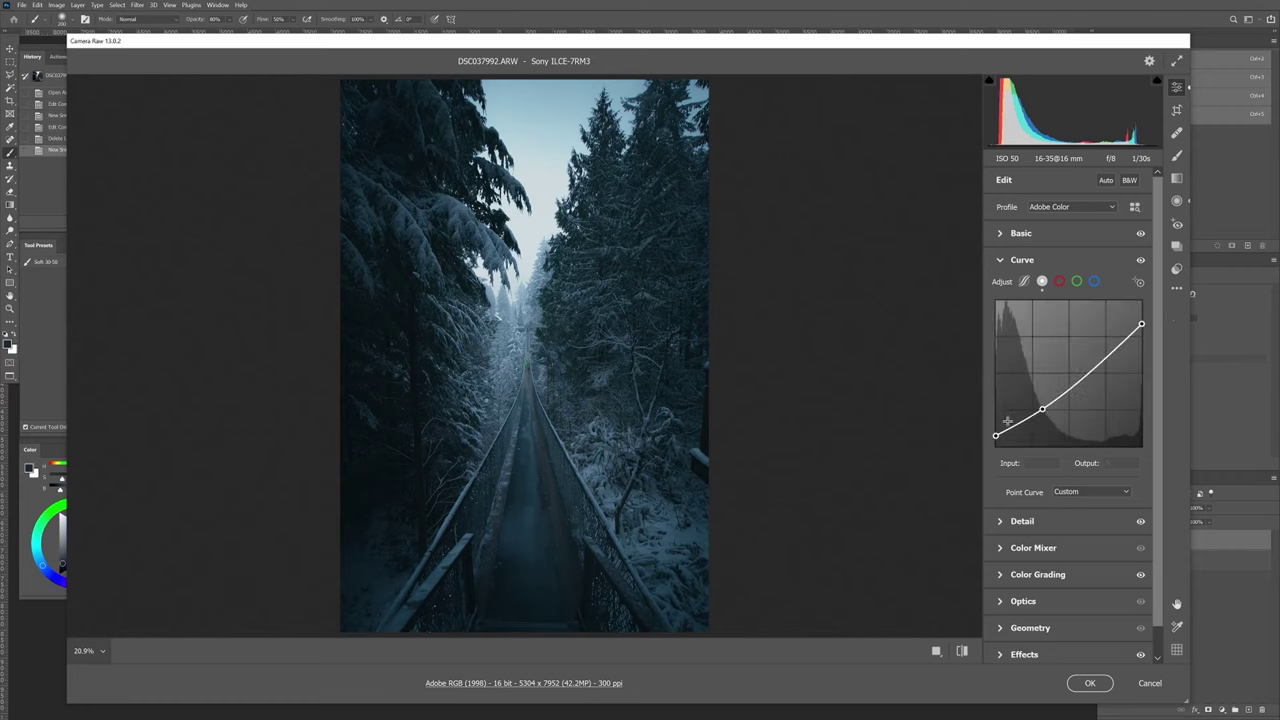
left_click_drag(1094, 367, 1083, 365)
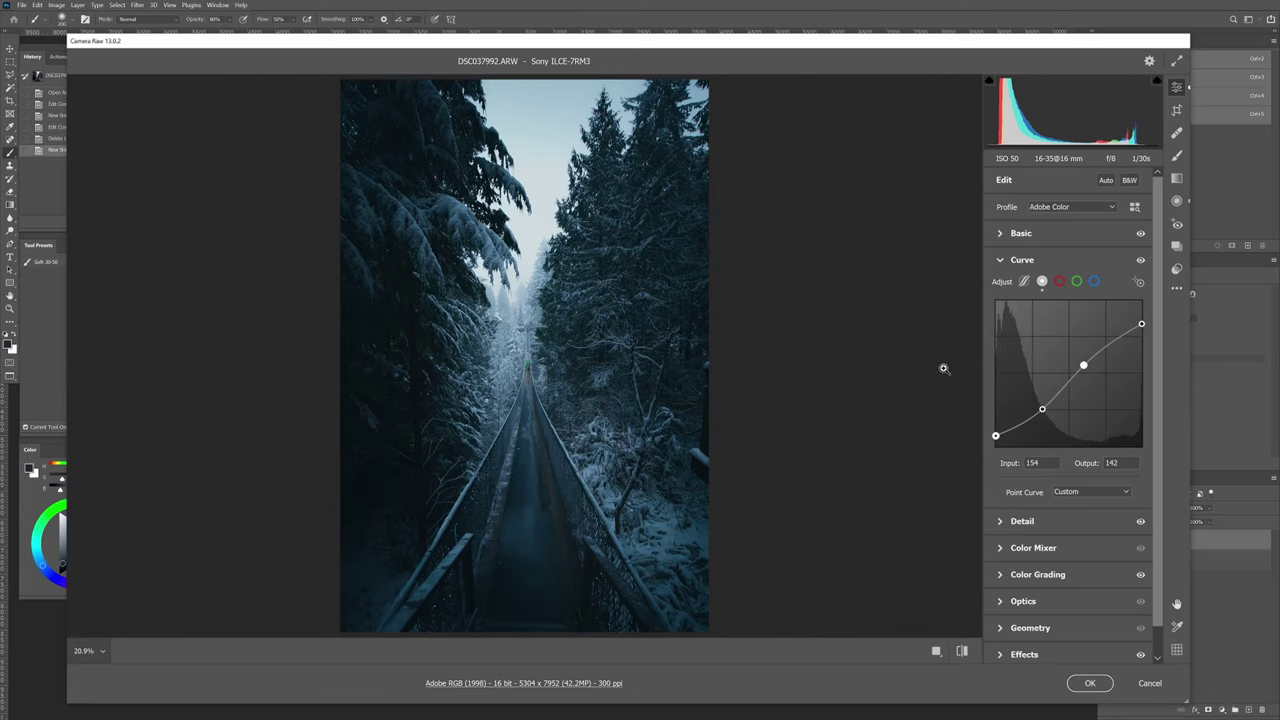
left_click(999, 259)
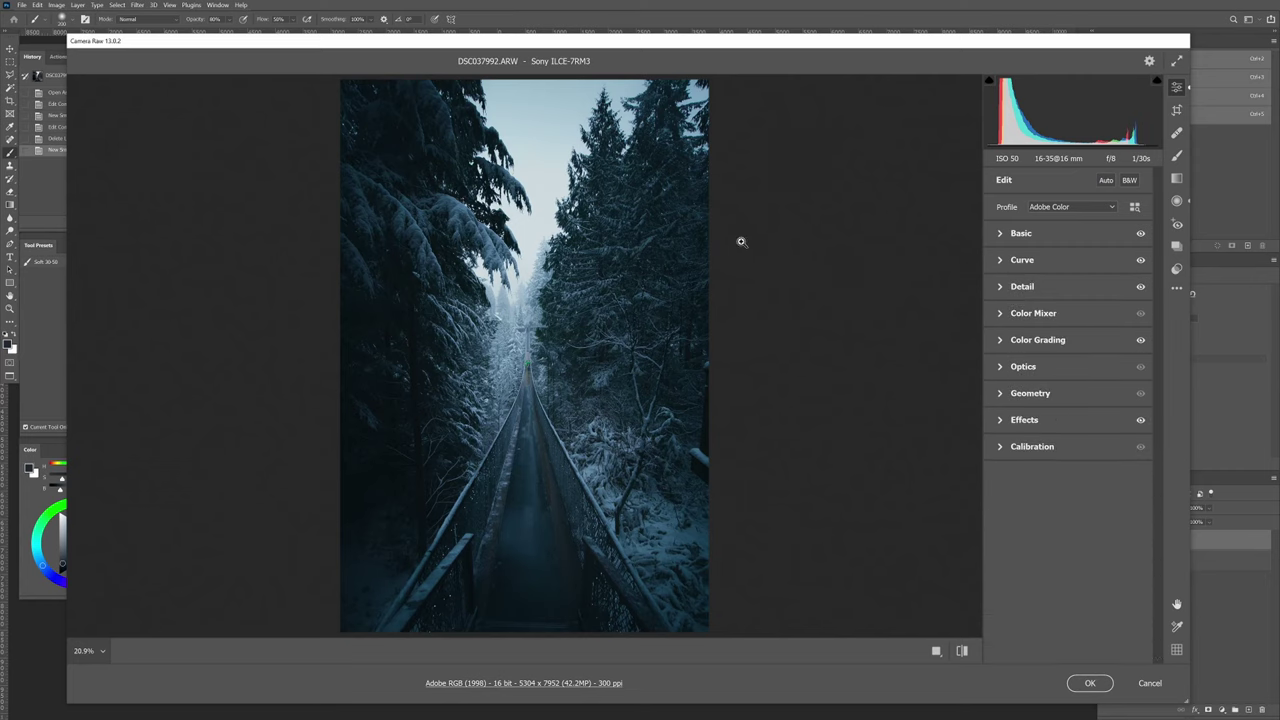
key("backslash")
key("backslash")
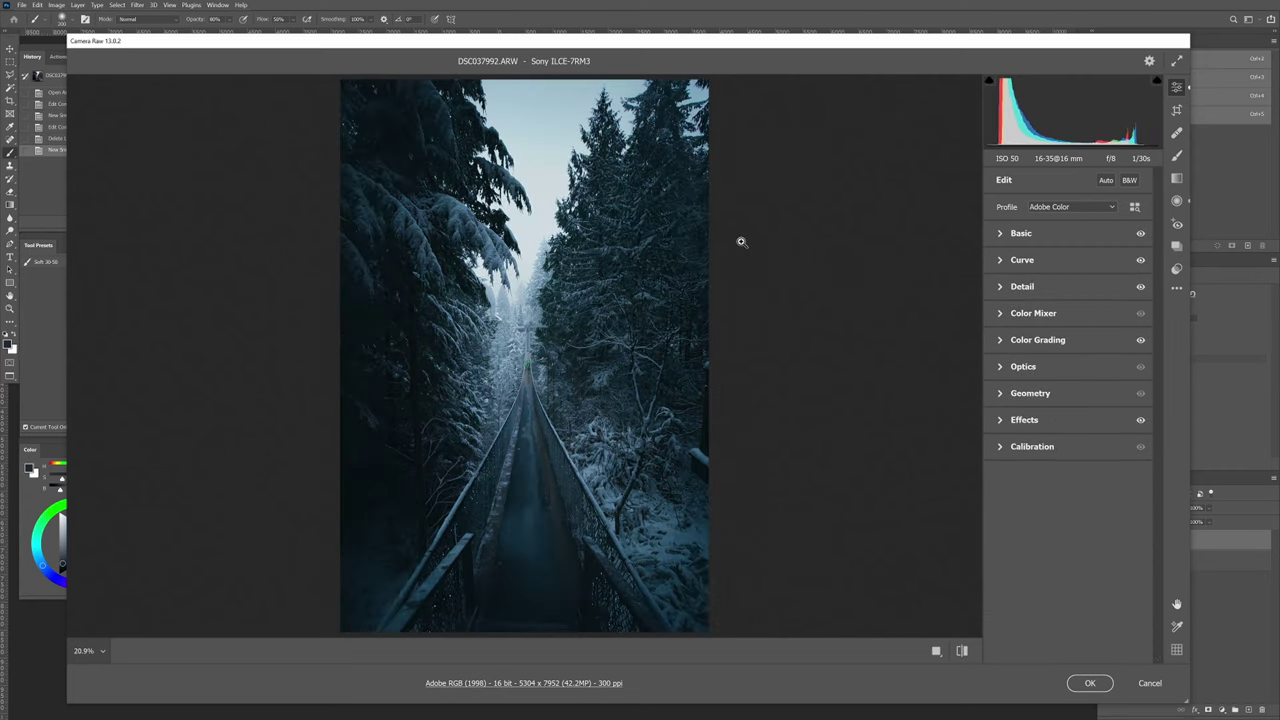